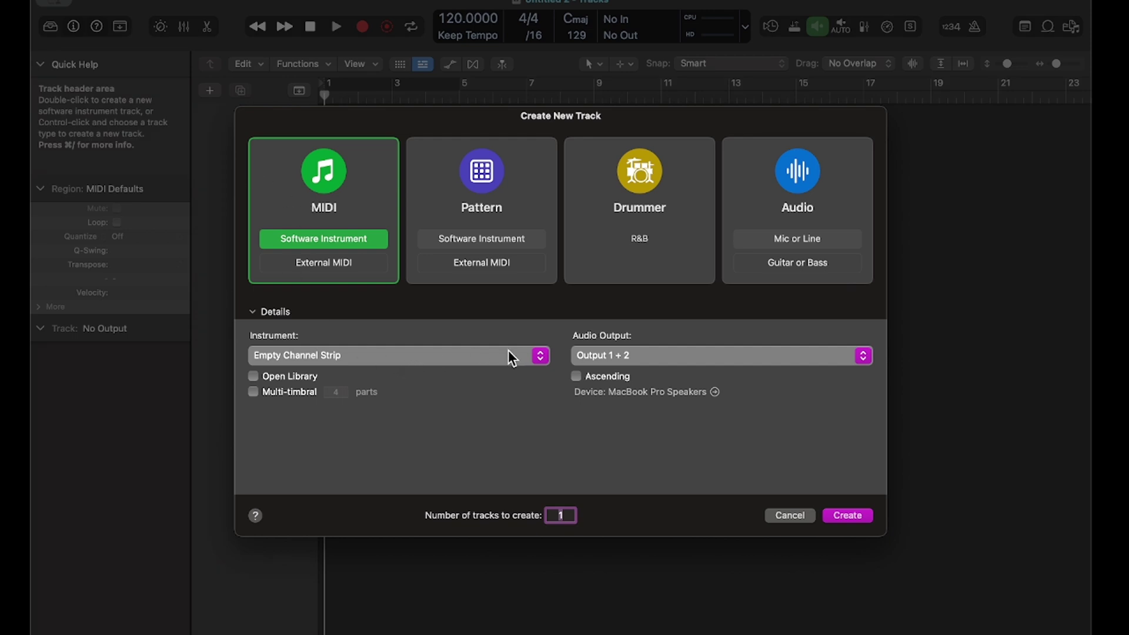
Step: Create instrument track Inst 1 running the MPC plug-in in its Multi-Output (16xStereo) version
left_click(536, 355)
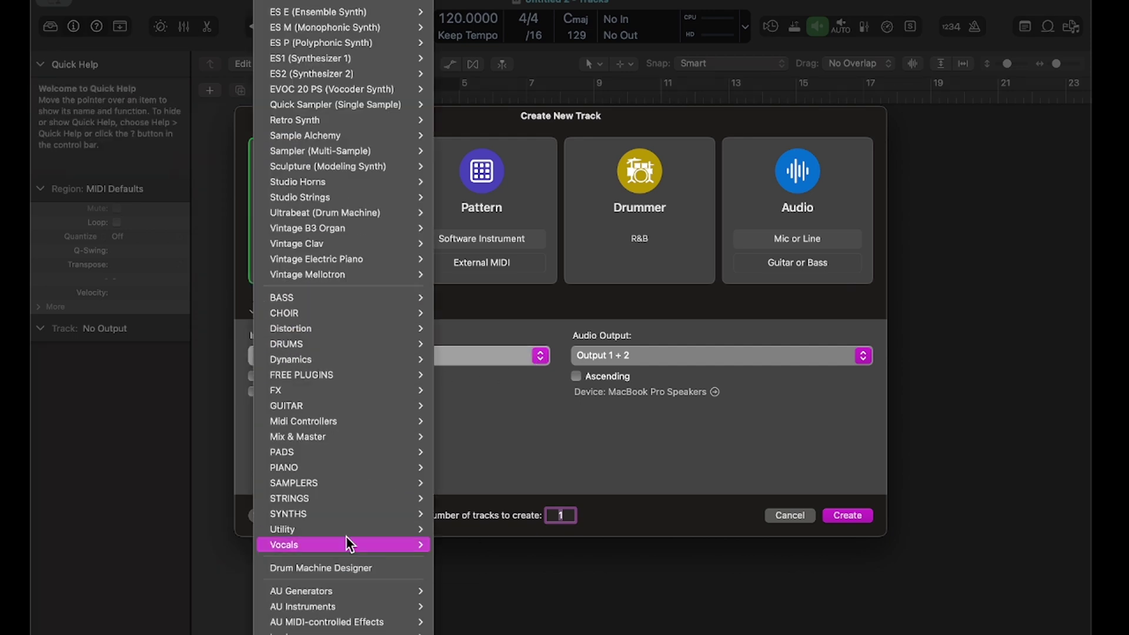
mouse_move(379, 609)
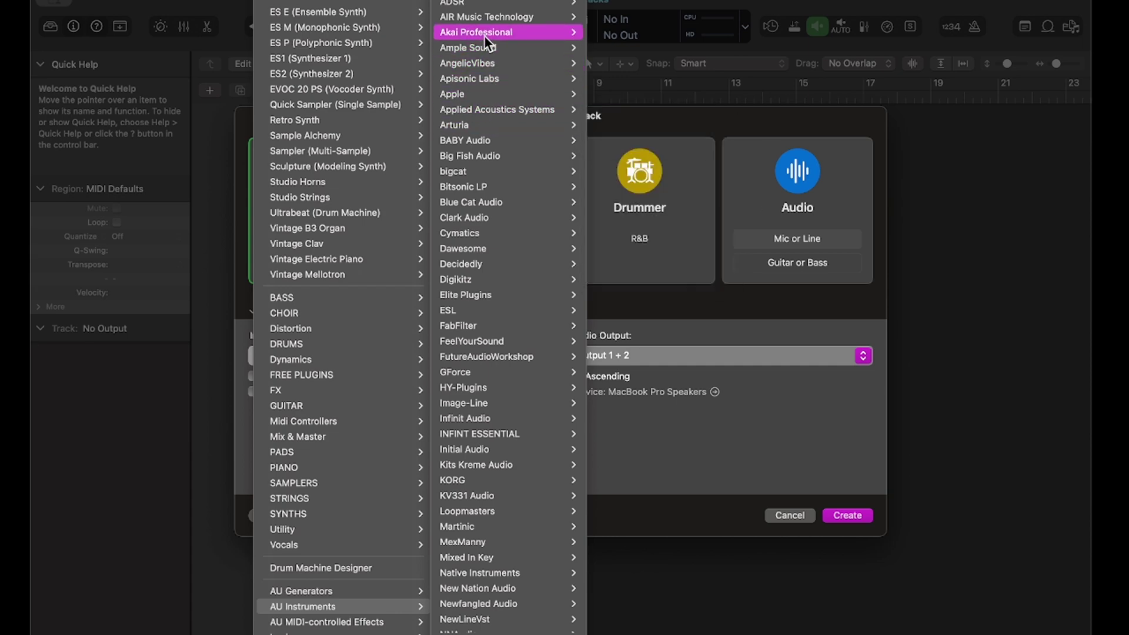
left_click(652, 30)
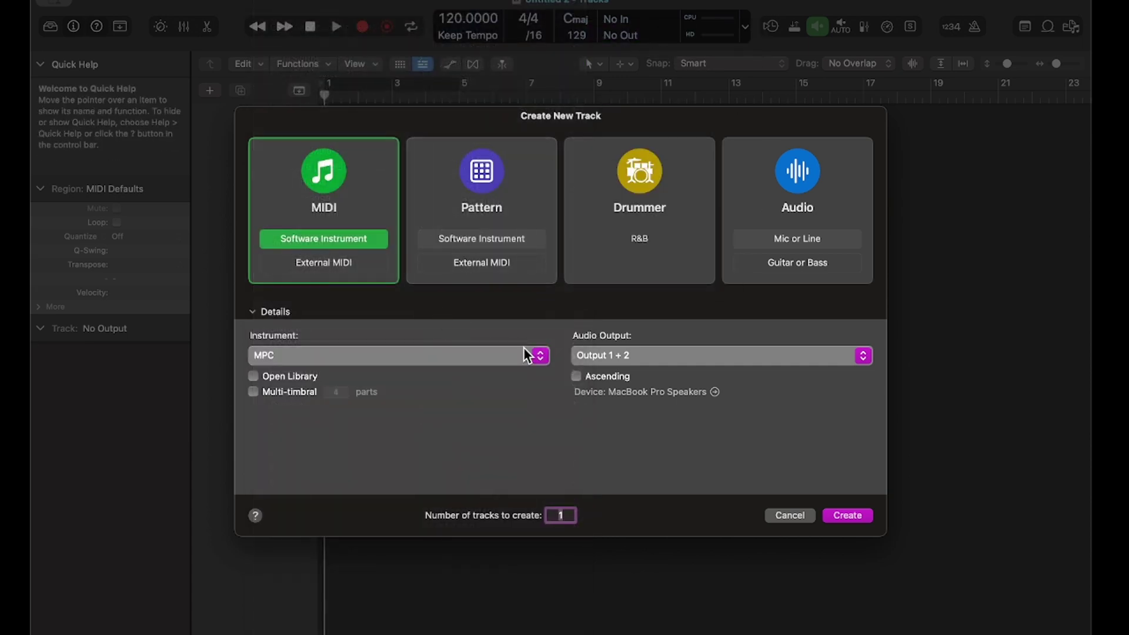
left_click(541, 356)
mouse_move(418, 357)
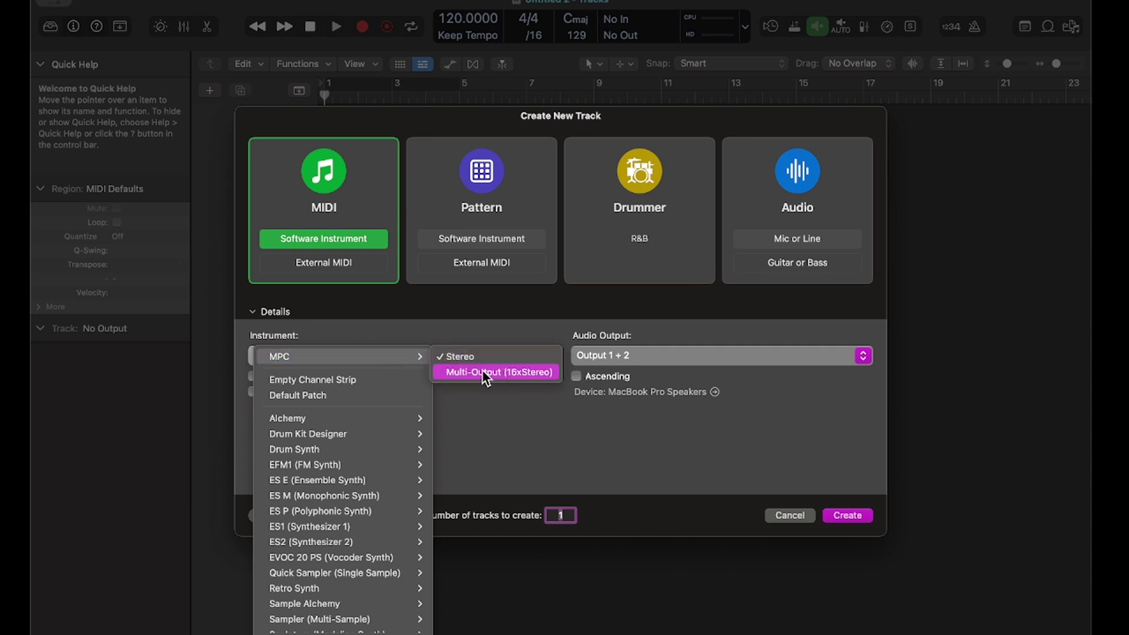
left_click(504, 372)
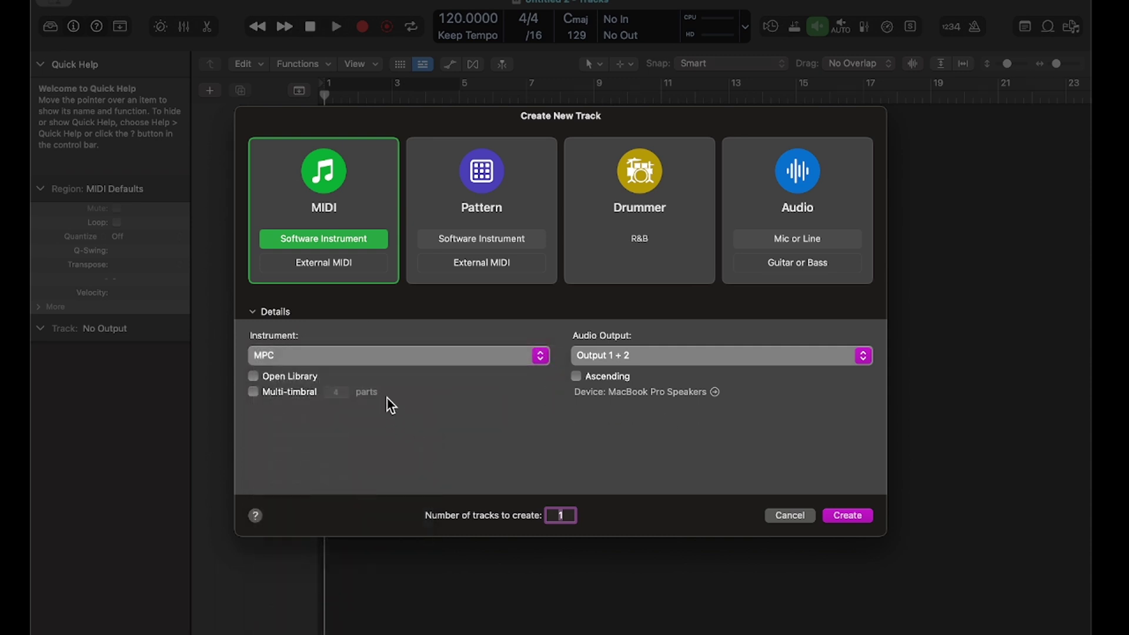
left_click(846, 515)
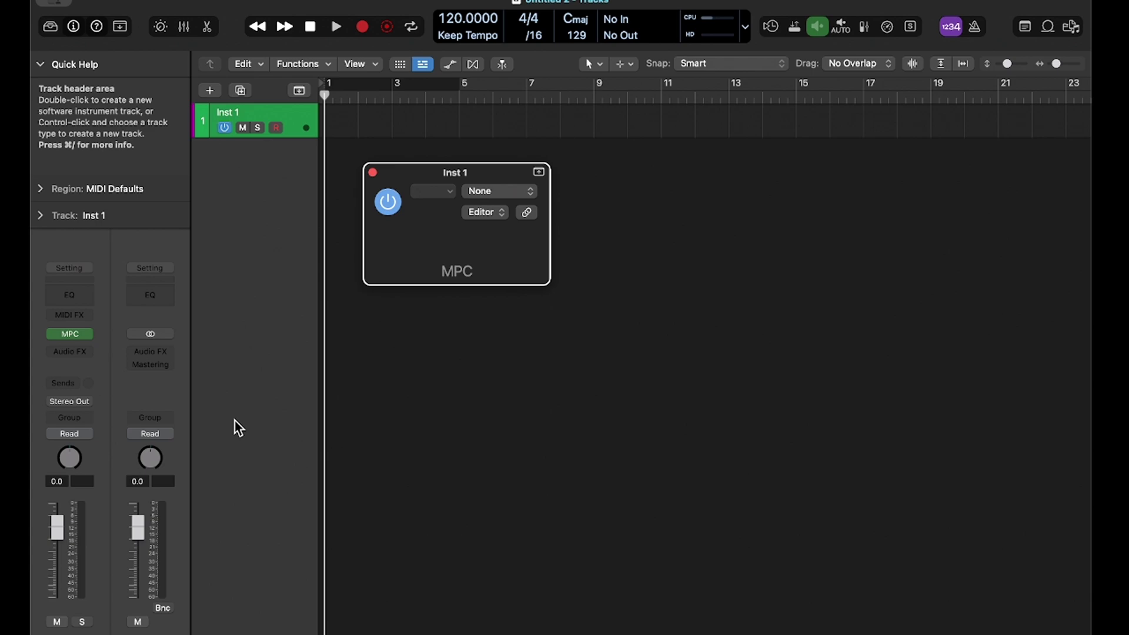
Step: In the Mixer, add aux strips for MPC outputs 3-4 through 31-32, then close the plug-in window
key("x")
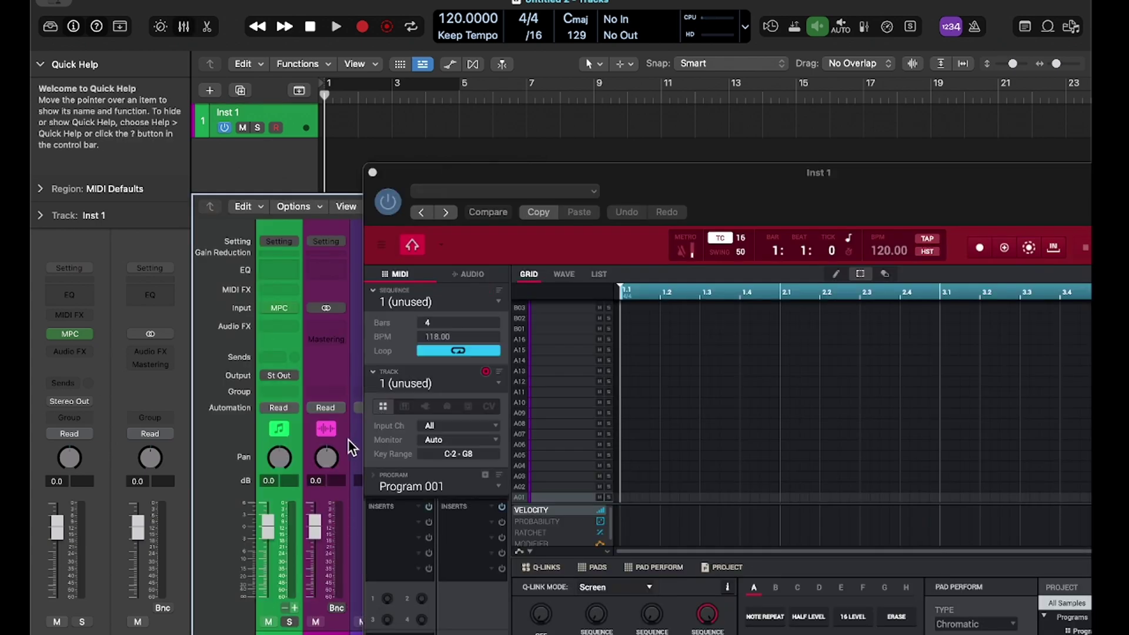
left_click_drag(391, 171, 751, 76)
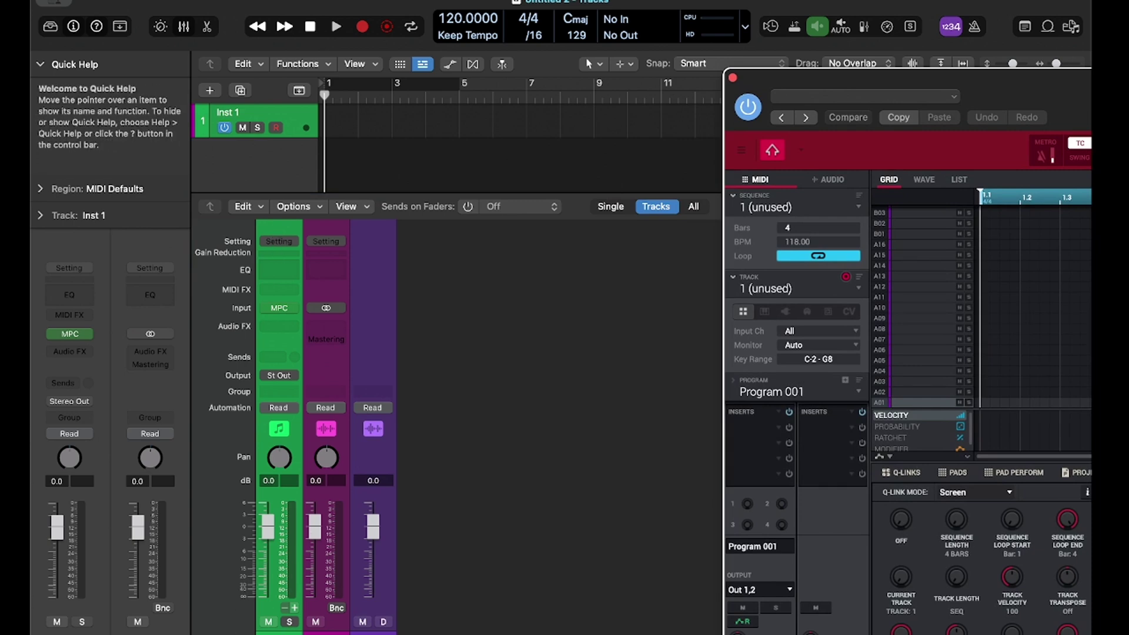
left_click(294, 612)
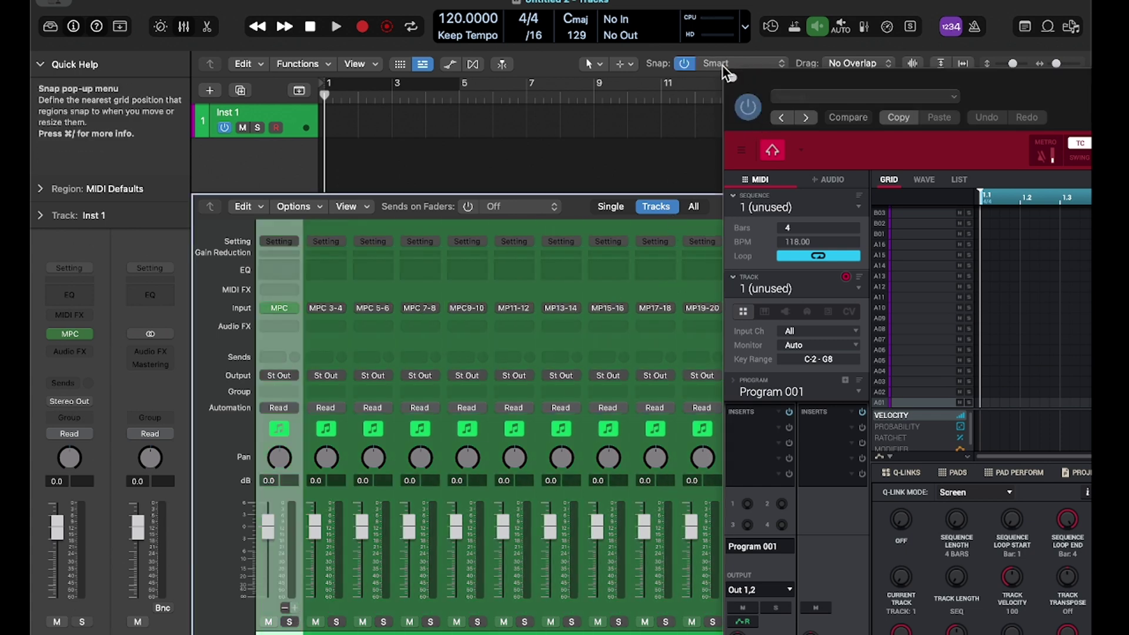
left_click(733, 77)
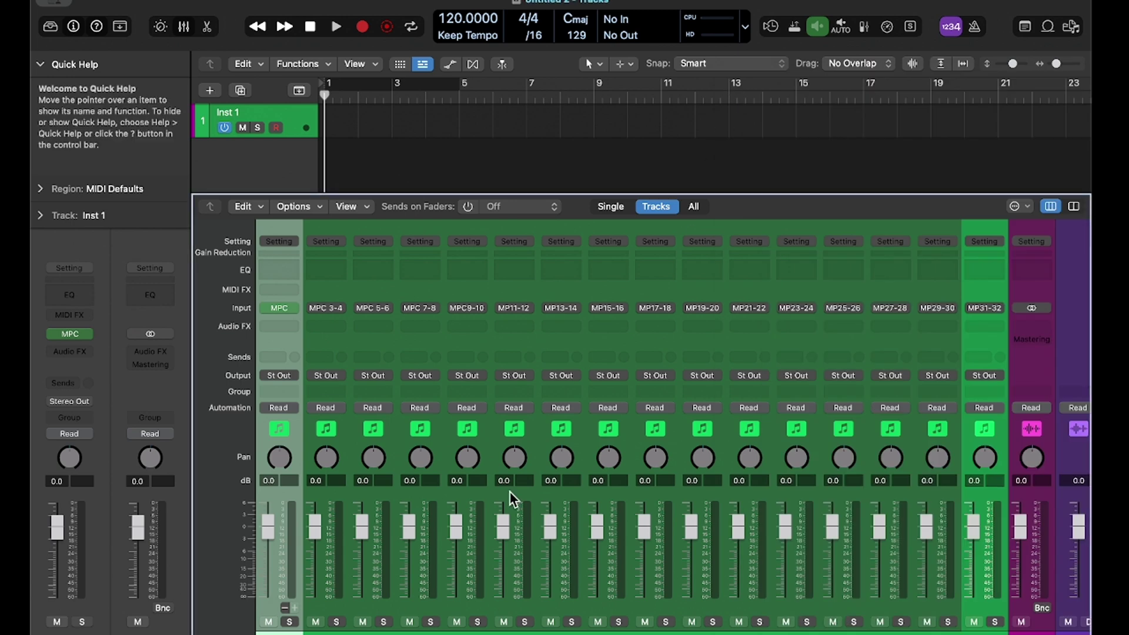
Step: Load TrapSoul-Kit-LS Haze Kit 75 from the Trap Soul expansion onto the MPC pads
left_click(70, 334)
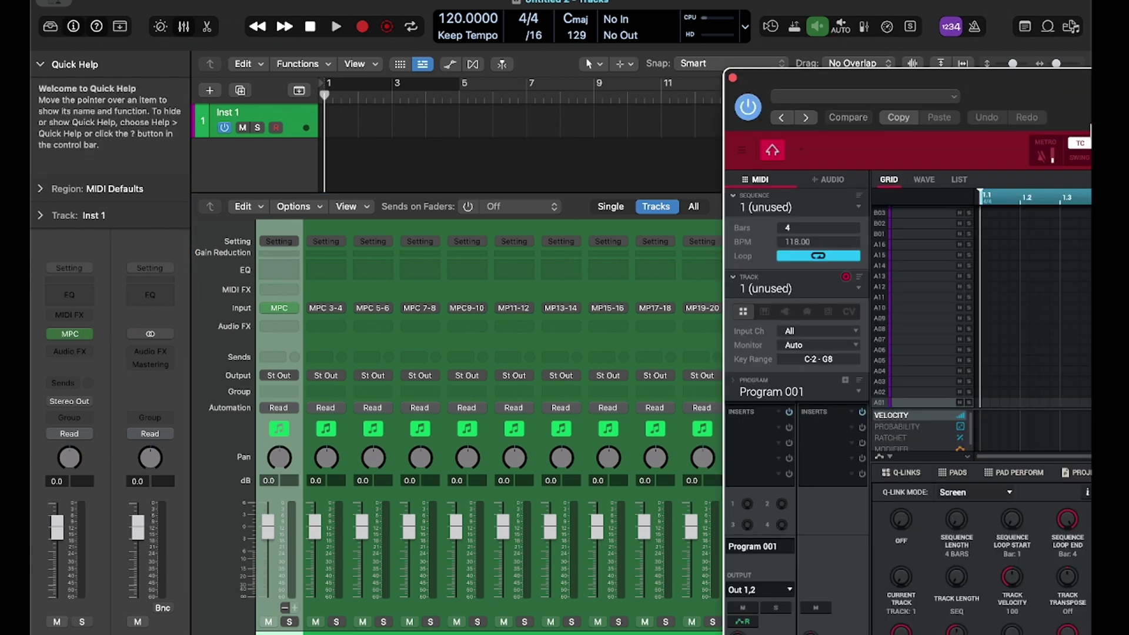
double_click(1020, 94)
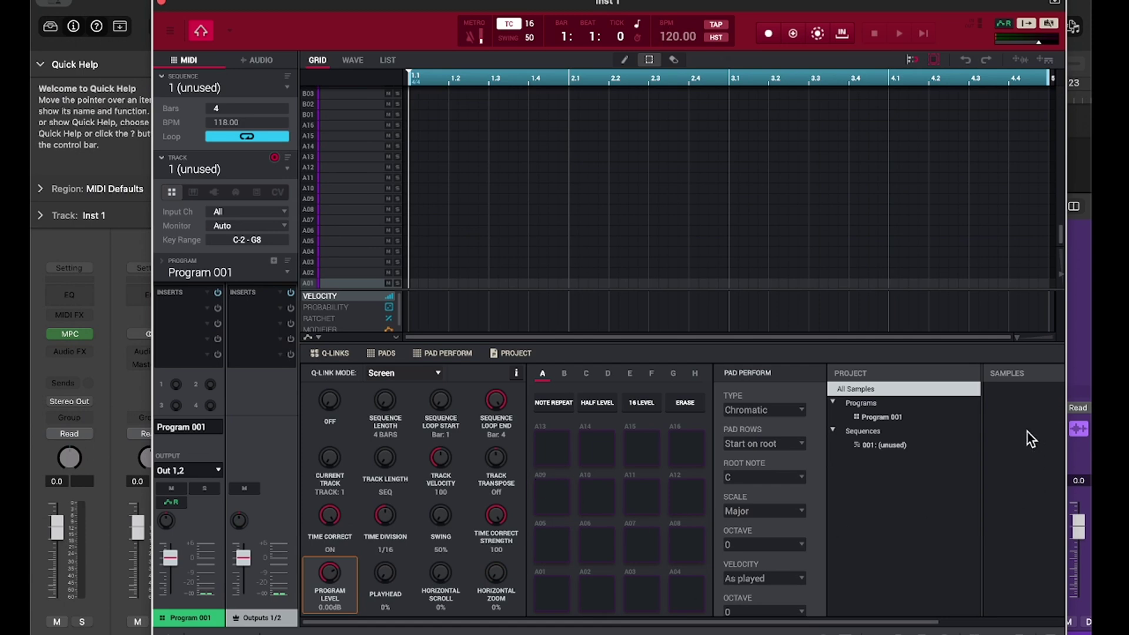
left_click(984, 631)
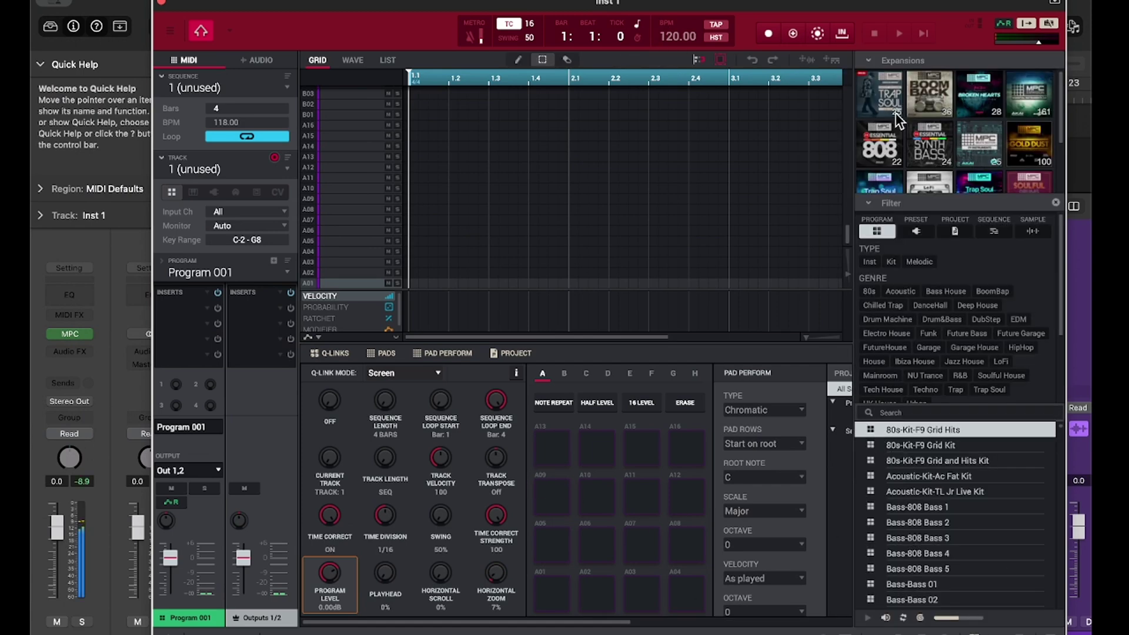
left_click(884, 187)
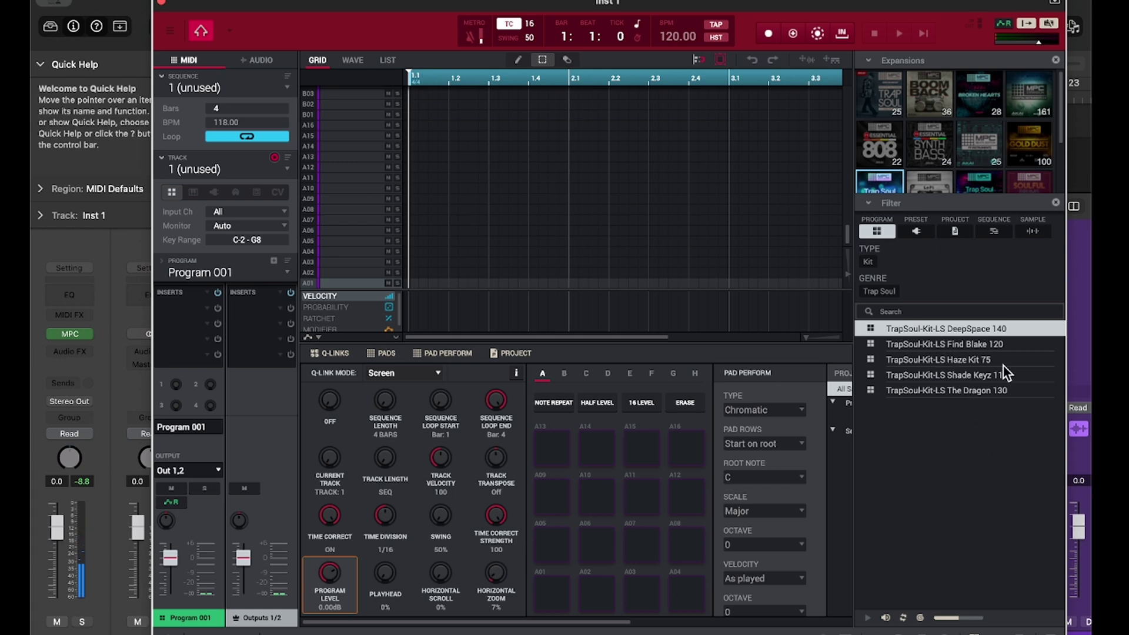
left_click(968, 359)
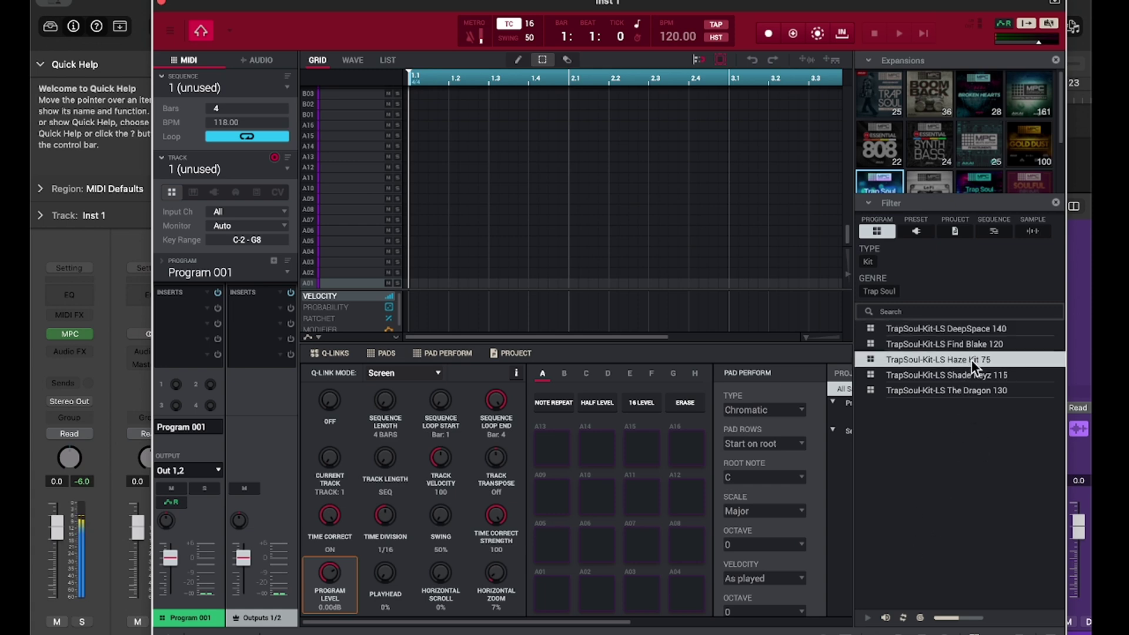
double_click(971, 360)
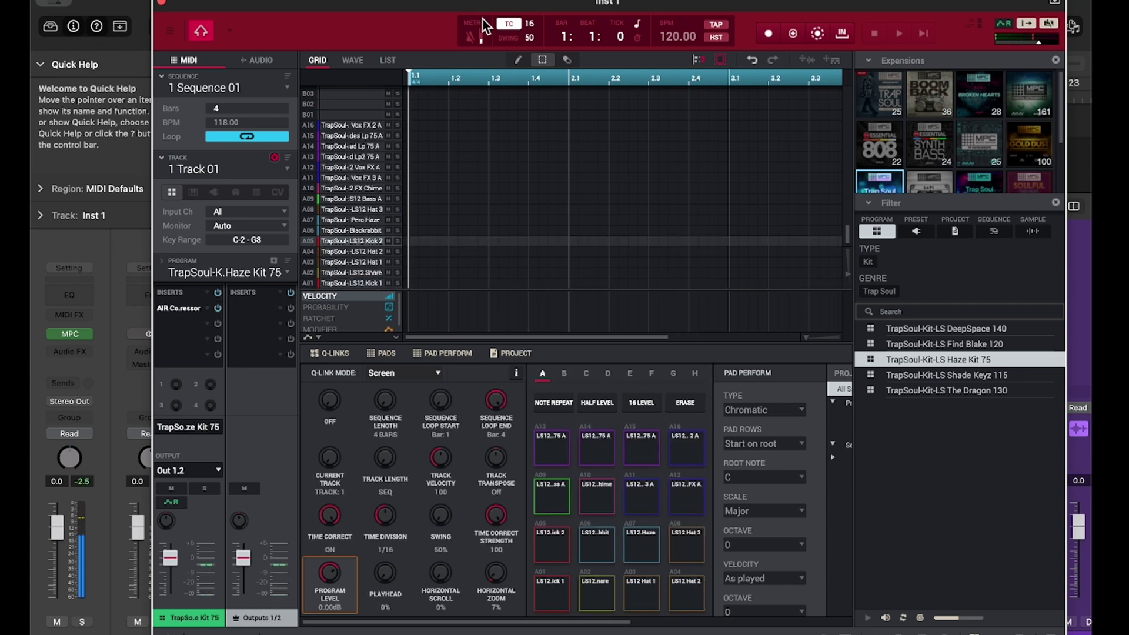
left_click_drag(415, 28, 829, 28)
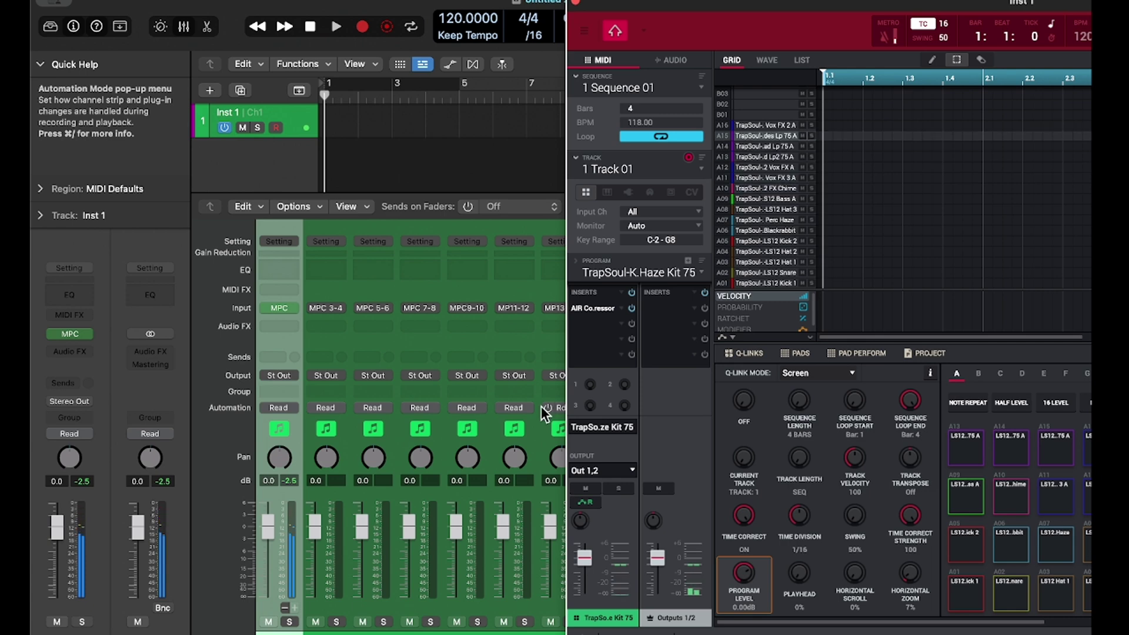
Step: Switch the MPC to its Channel Mixer view
left_click_drag(877, 10, 852, 12)
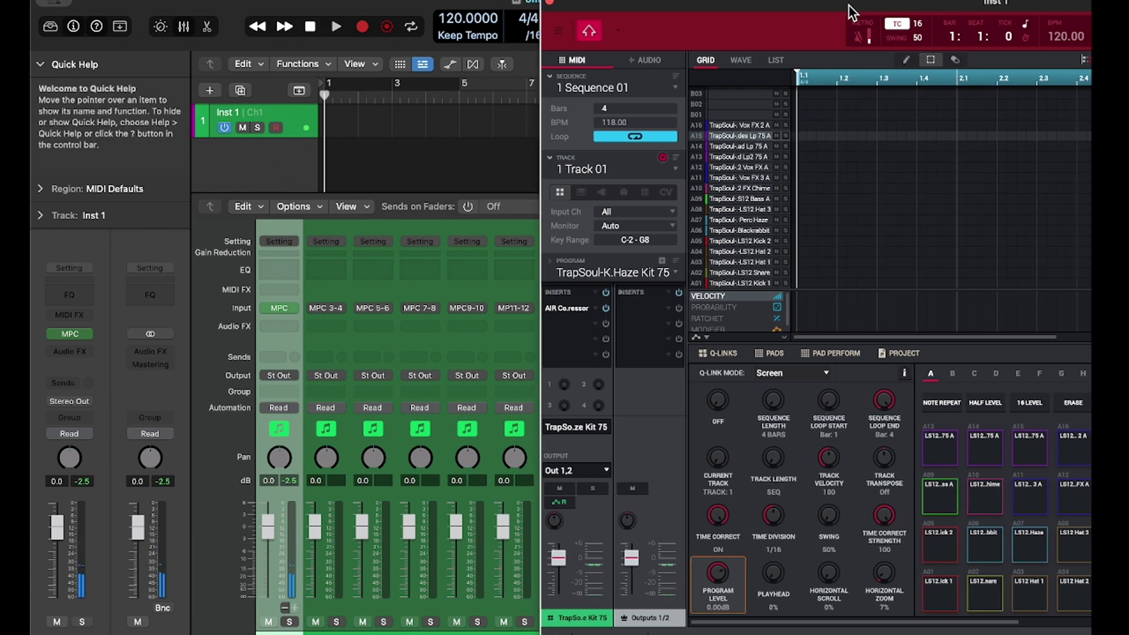
left_click_drag(966, 7, 801, 7)
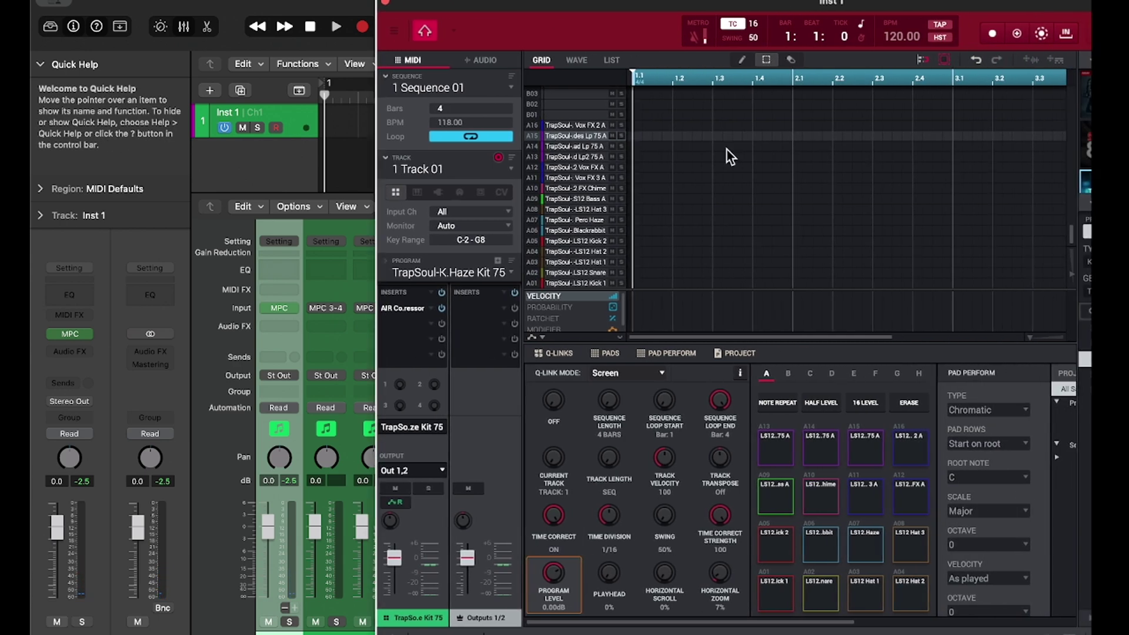
left_click(454, 28)
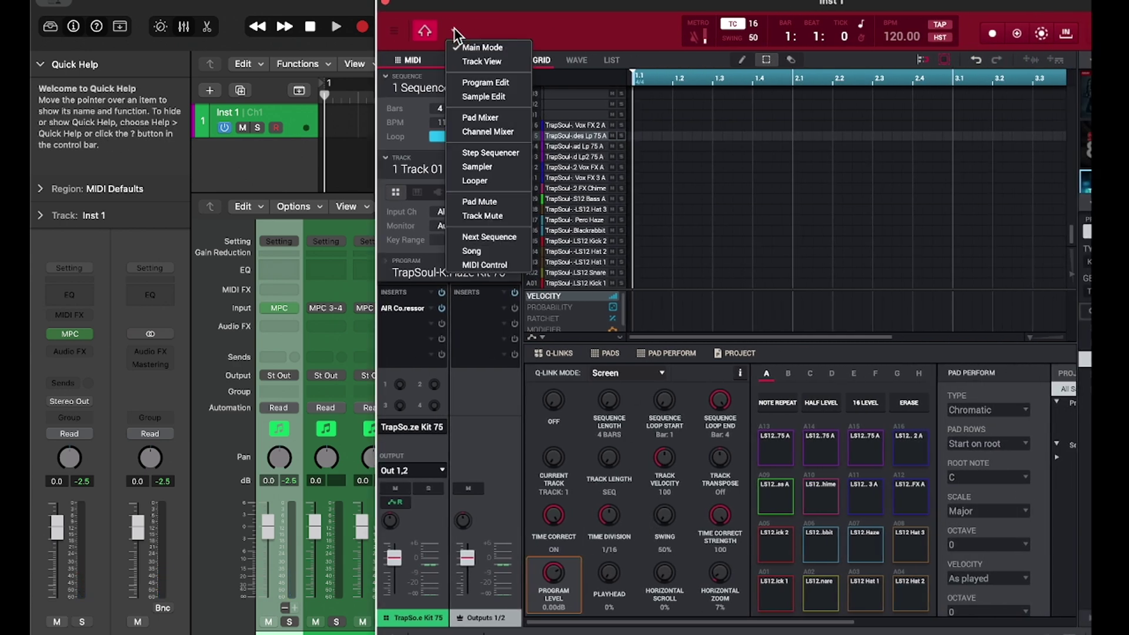
left_click(488, 132)
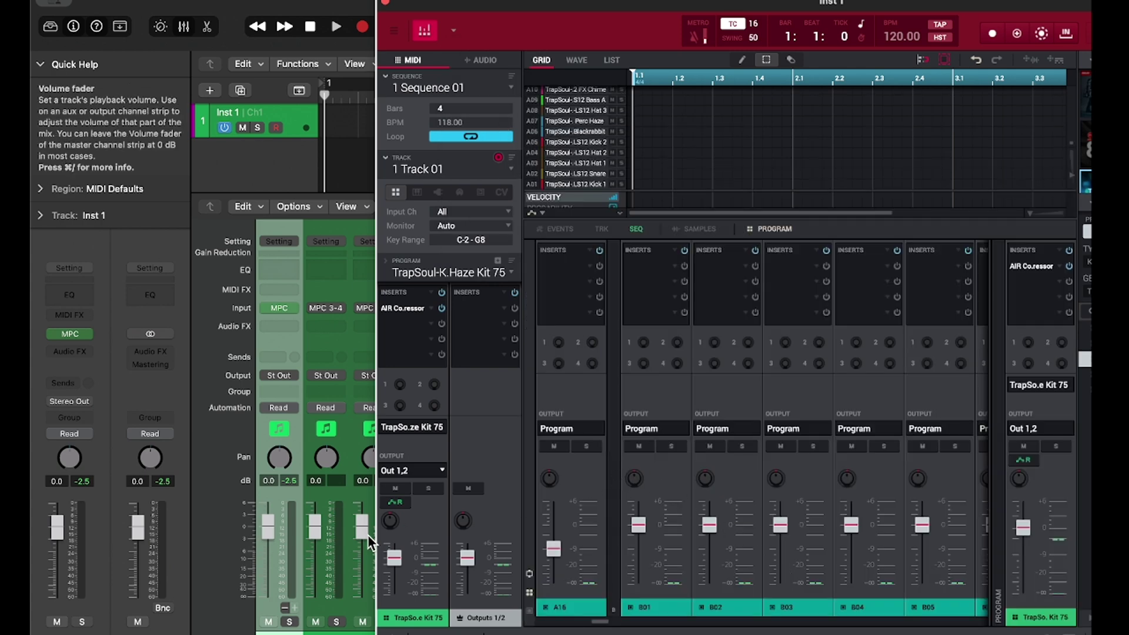
scroll(813, 501, "up", 5)
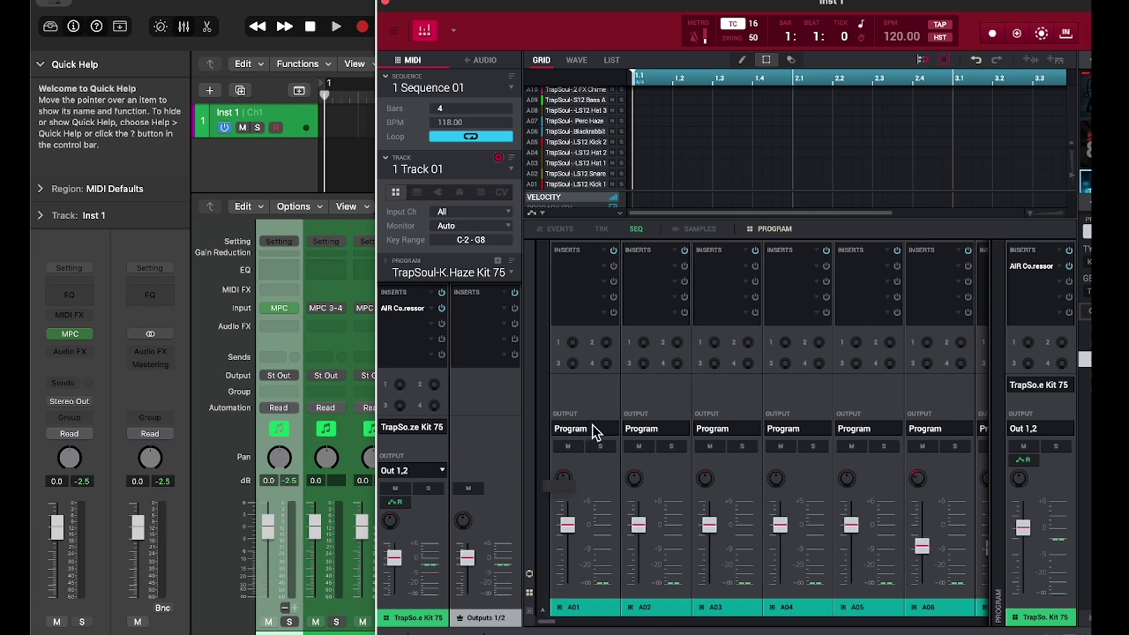
Step: Route pad A01 to Out 1,2 and pad A02 to Out 3,4
left_click(602, 430)
mouse_move(605, 481)
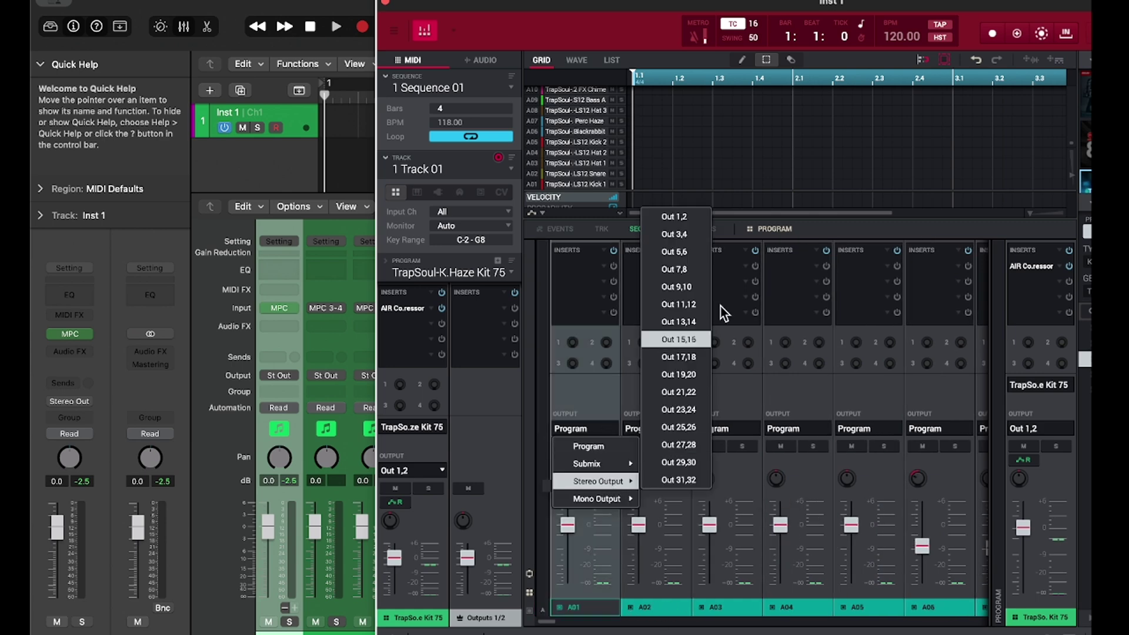
left_click(693, 219)
left_click(656, 434)
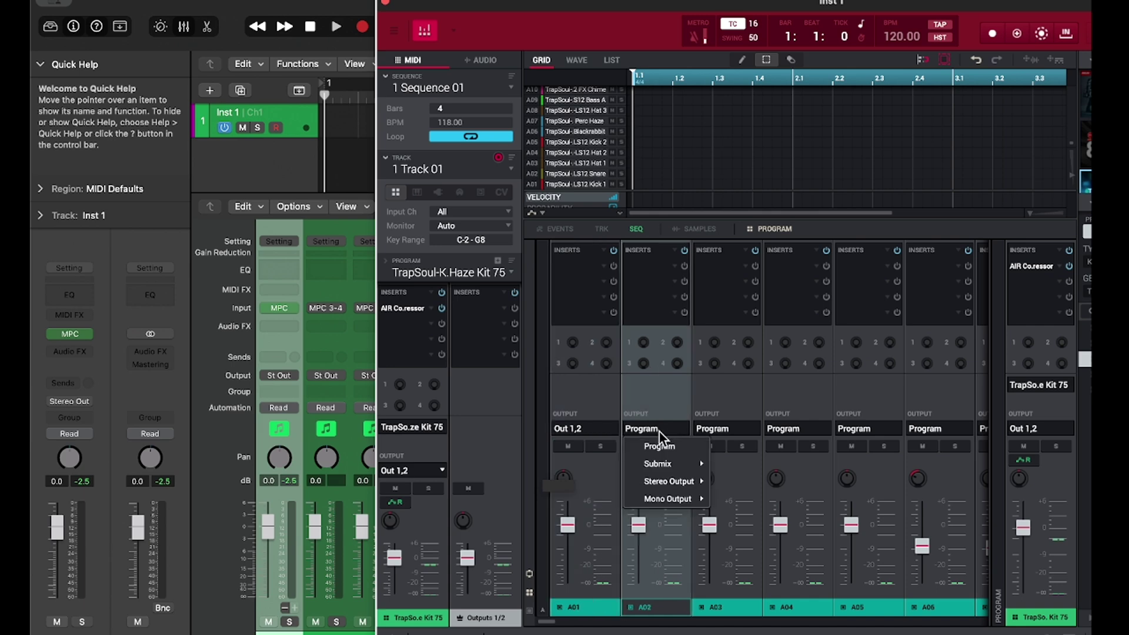
mouse_move(675, 480)
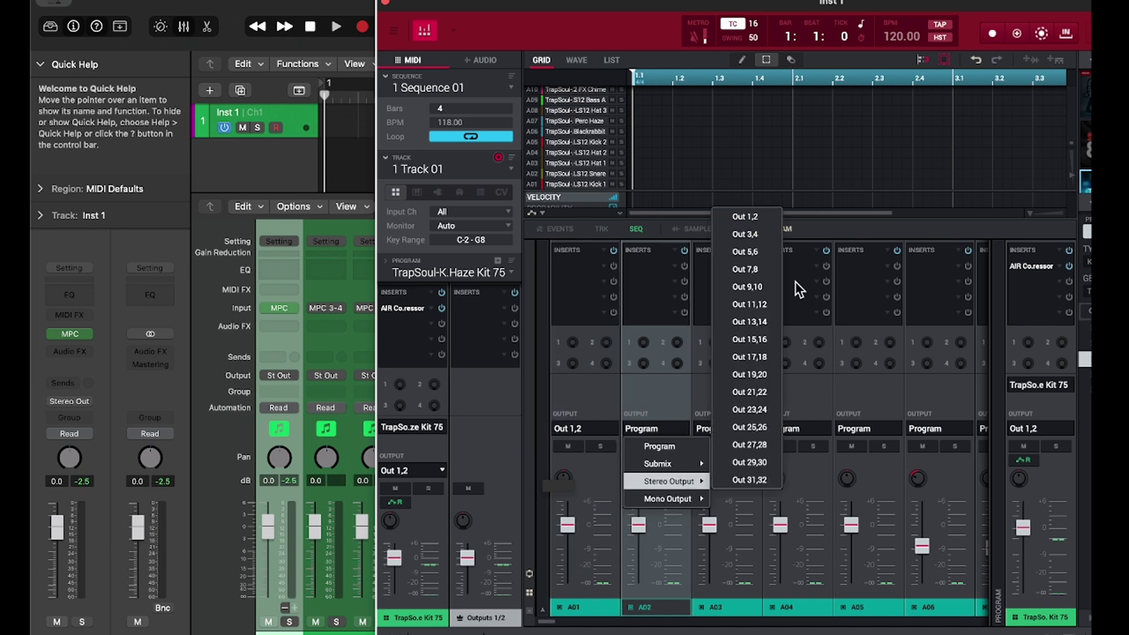
left_click(764, 234)
Step: Route pad A03 to Out 5,6 and pad A04 to Out 7,8
left_click(726, 434)
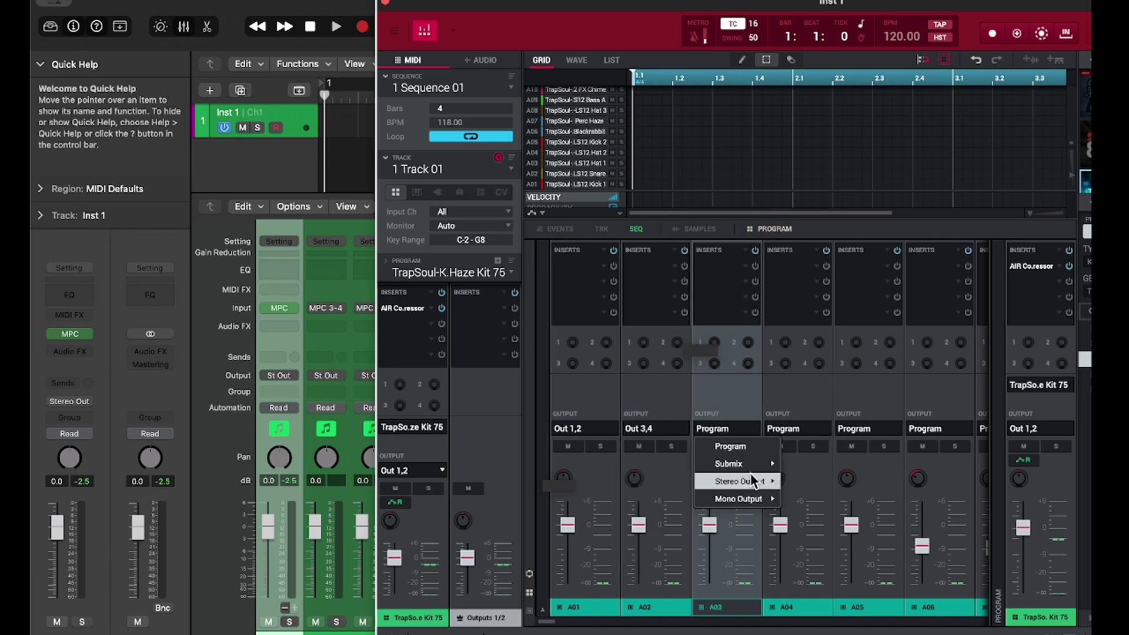
mouse_move(747, 481)
left_click(817, 254)
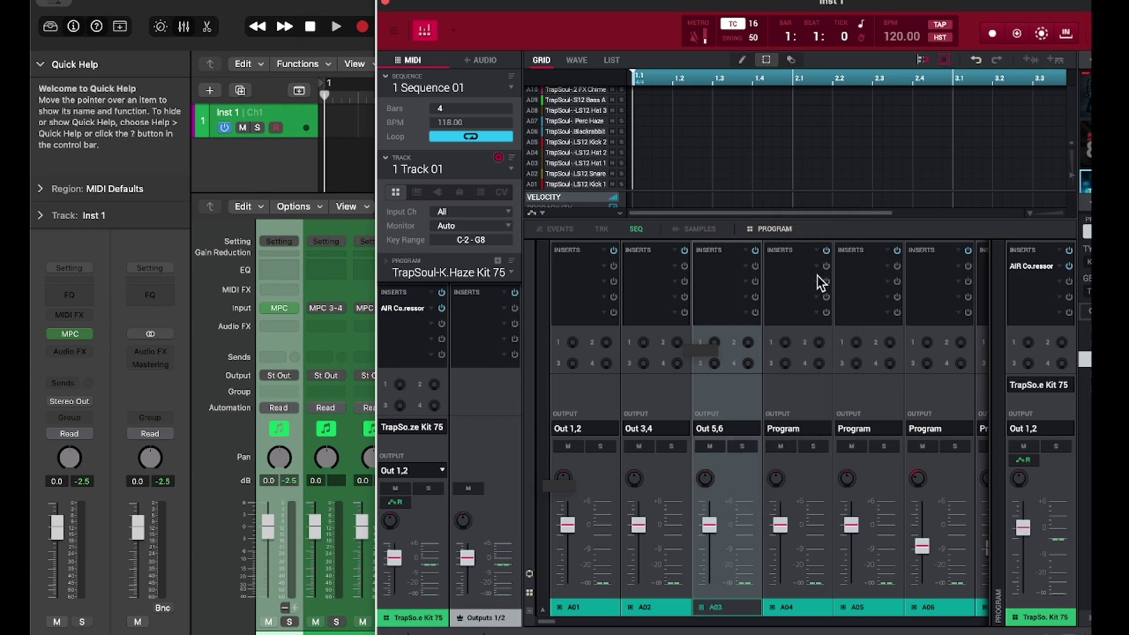
left_click(788, 429)
mouse_move(830, 481)
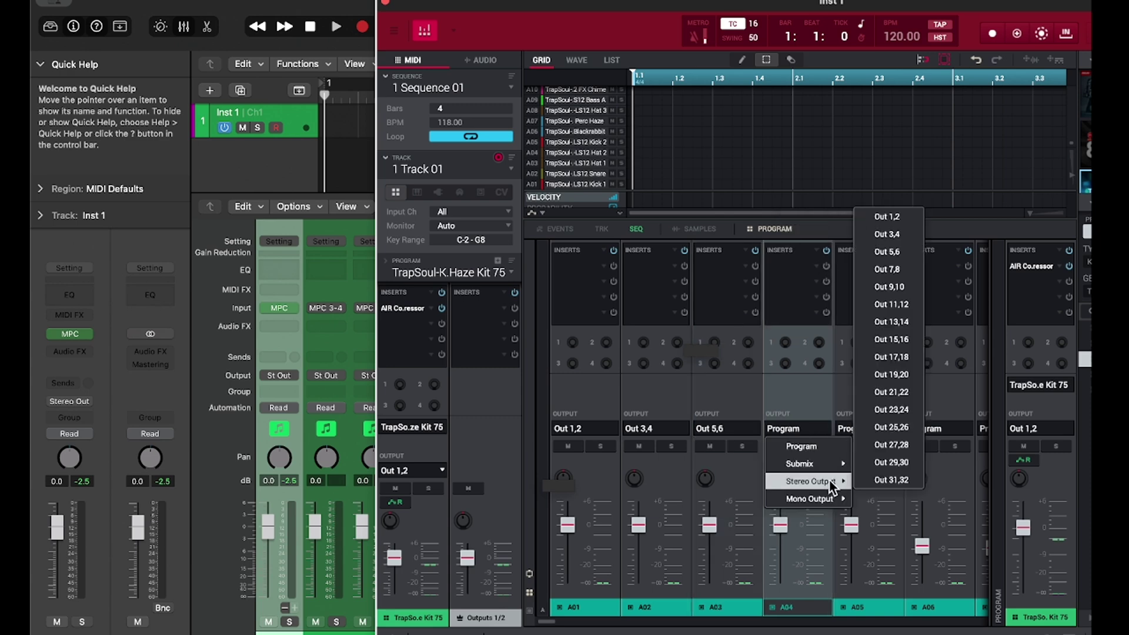
left_click(893, 270)
mouse_move(725, 479)
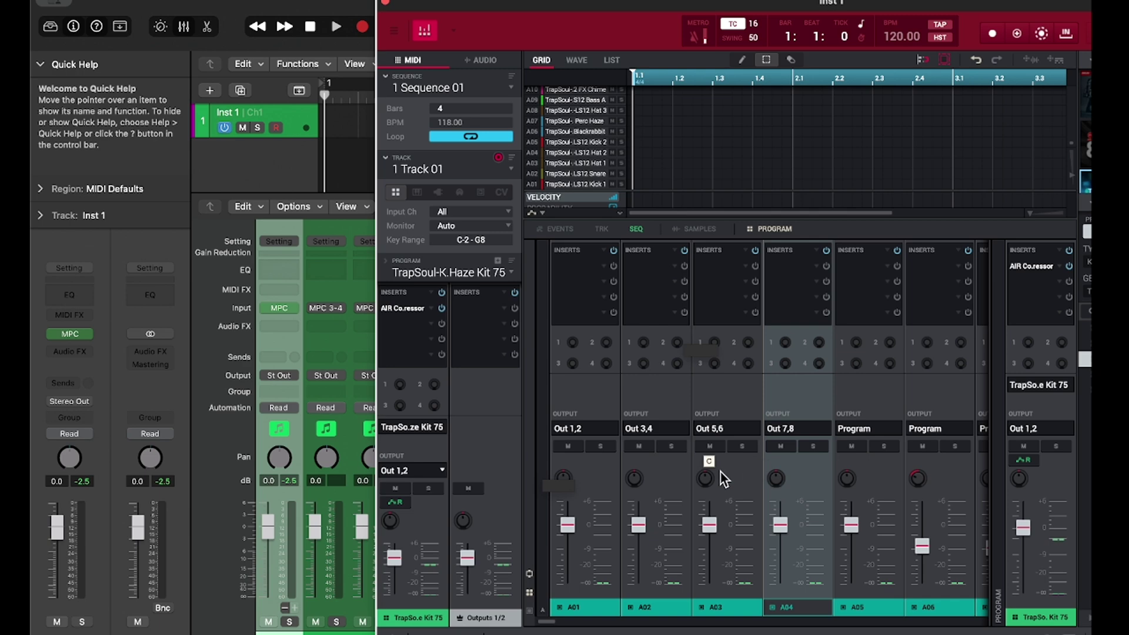
left_click_drag(584, 20, 810, 8)
Step: Put the MPC back in Main Mode, showing the empty track 2 (unused)
left_click(614, 31)
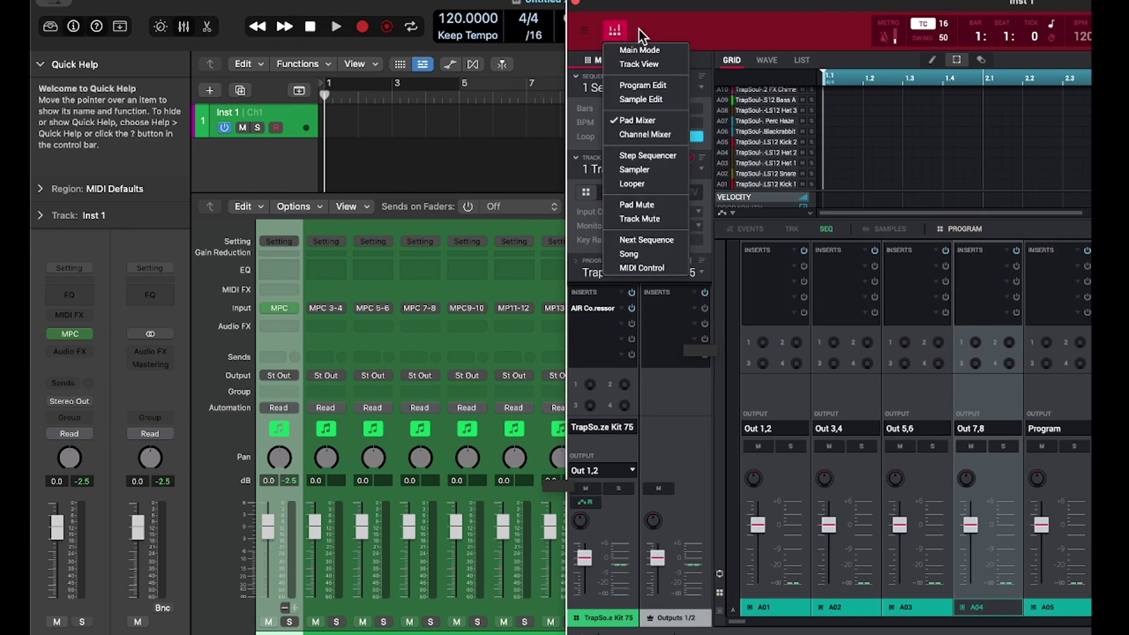
left_click(648, 49)
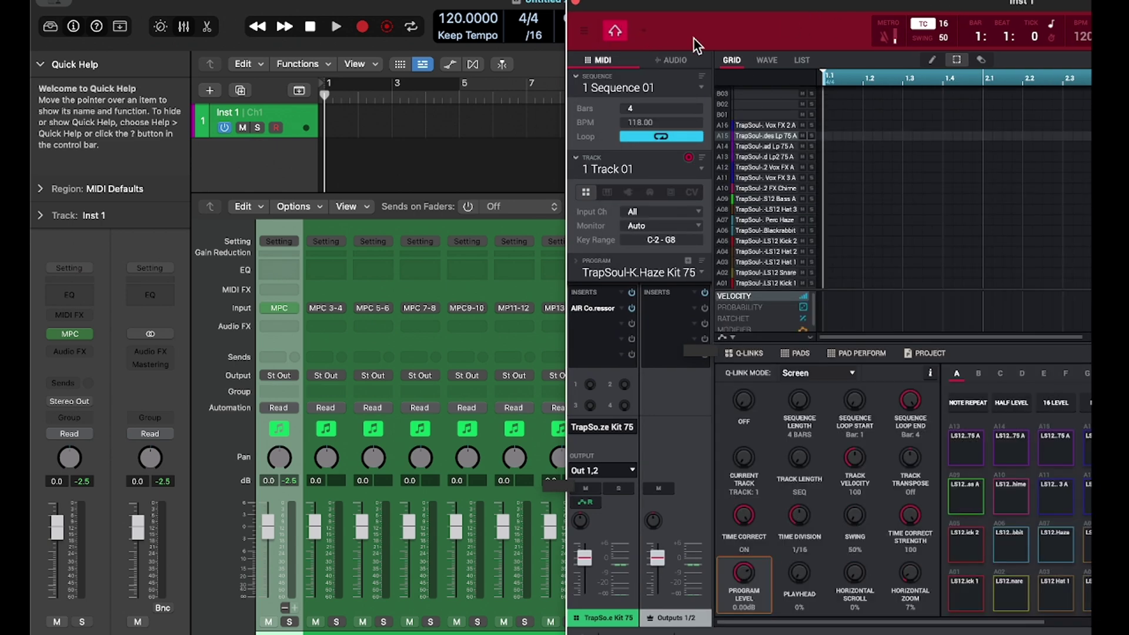
left_click_drag(714, 3, 668, 1)
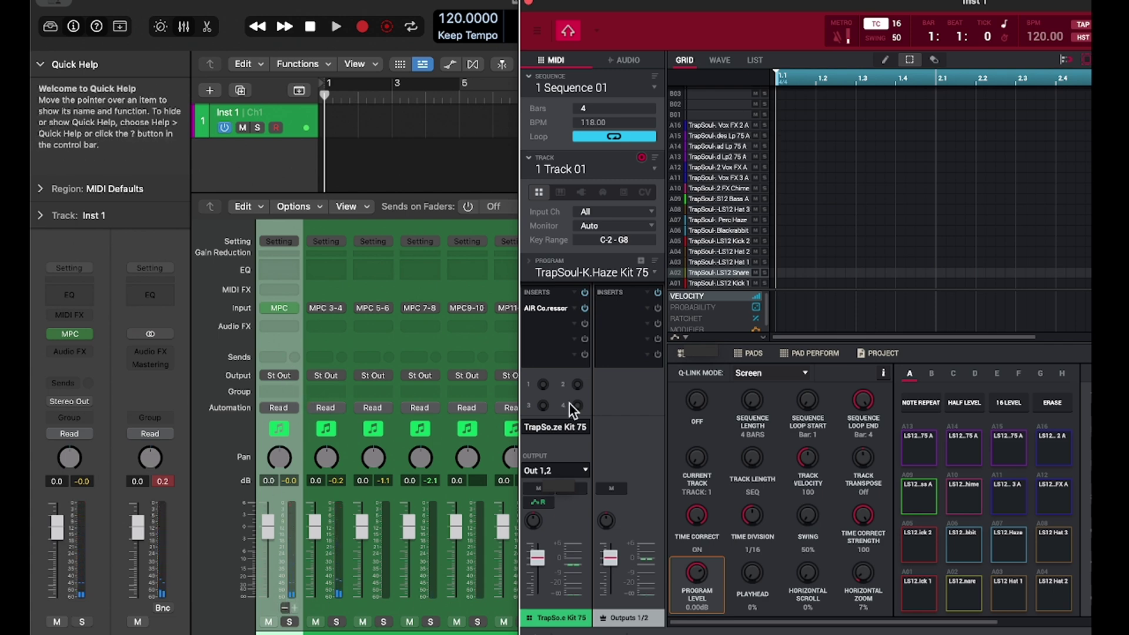
left_click_drag(912, 5, 837, 6)
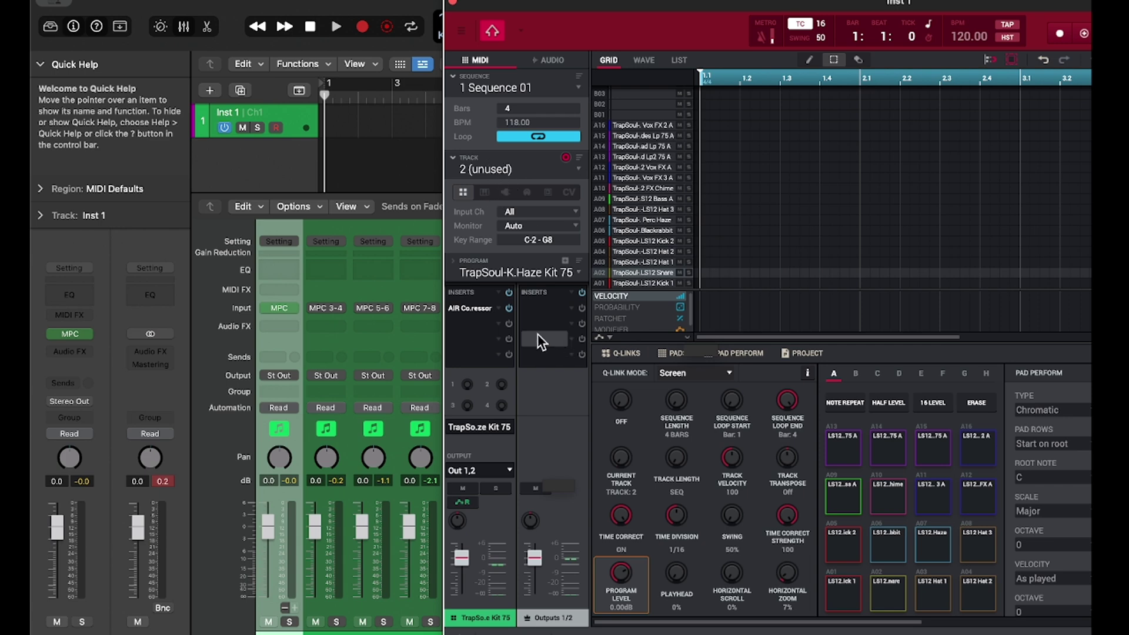
Step: Make MPC track 2 a Hype plugin program loaded with the Piano > Vinyl Piano preset
left_click(504, 191)
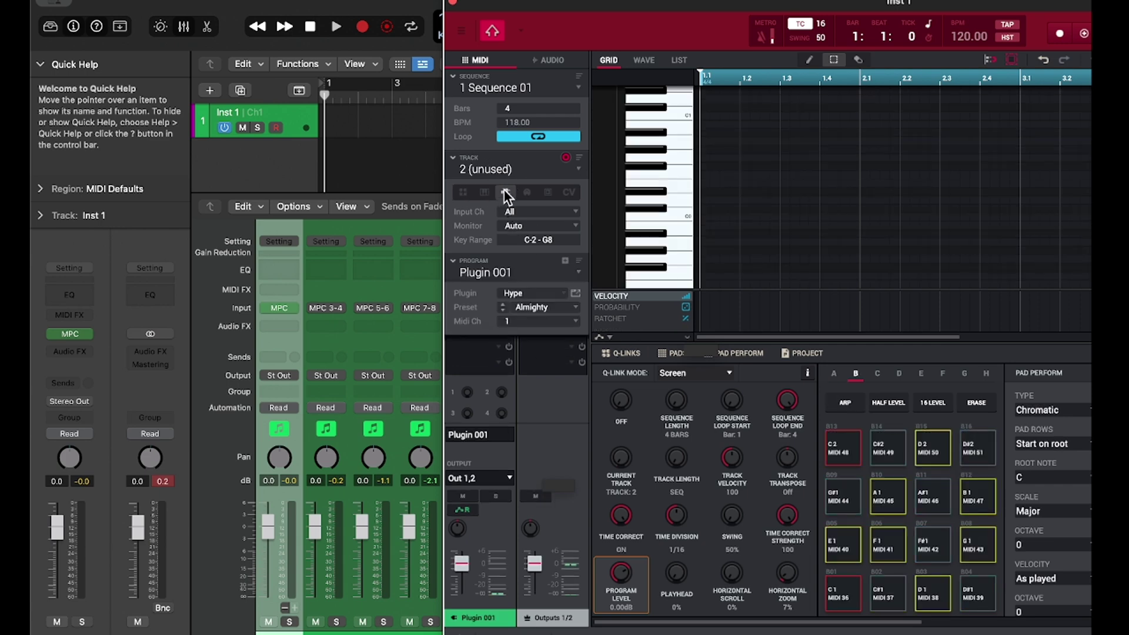
left_click(574, 294)
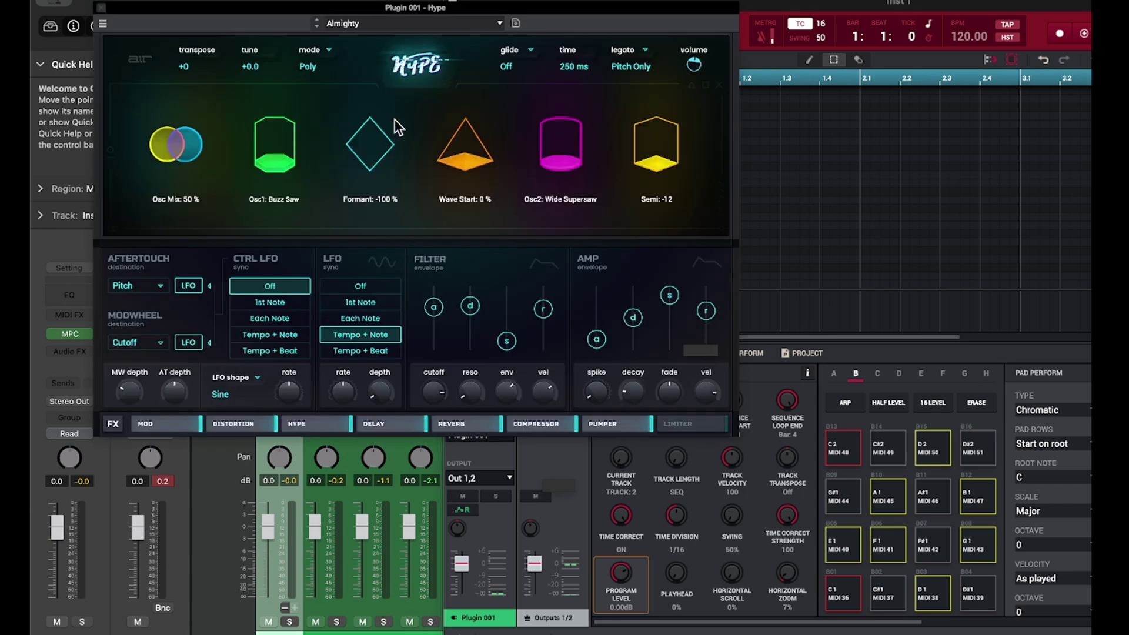
left_click(454, 27)
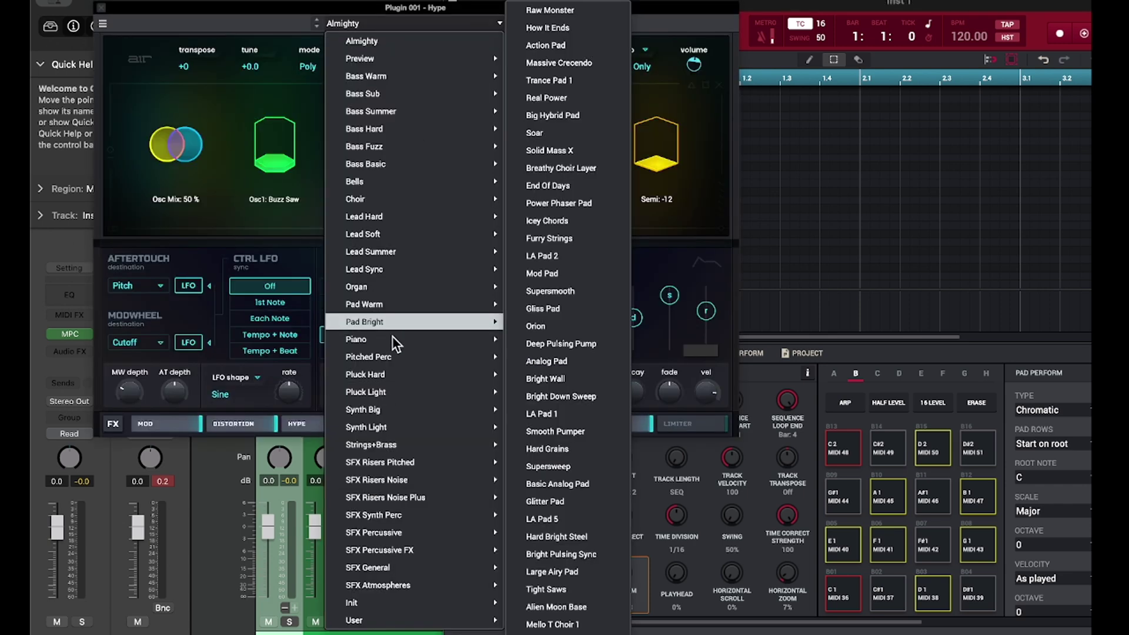
mouse_move(387, 342)
left_click(574, 300)
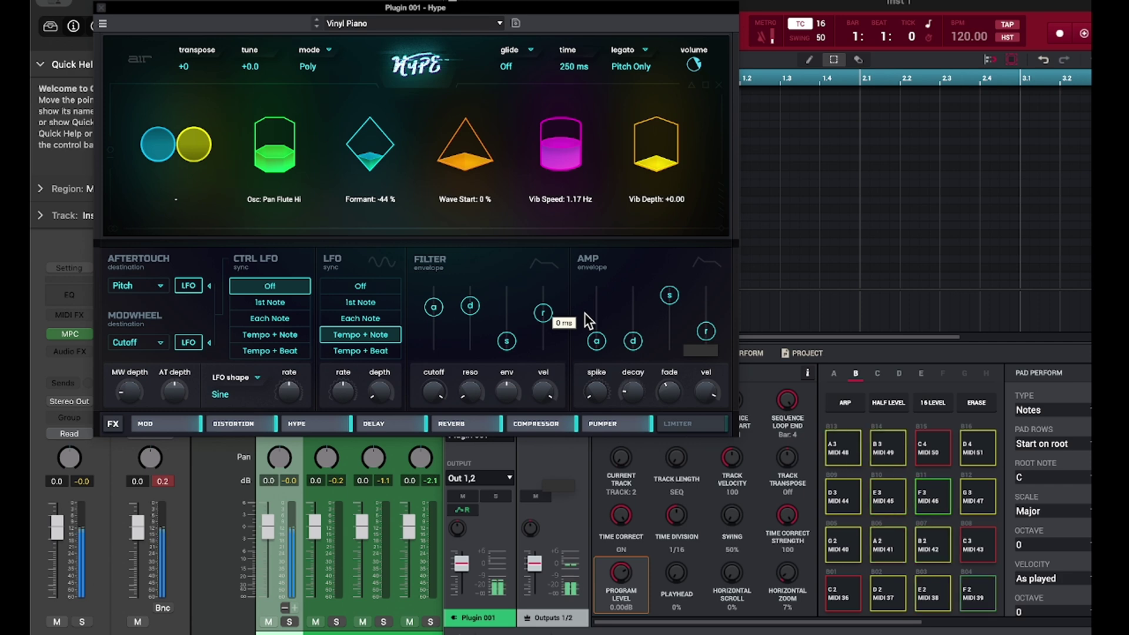
left_click(101, 7)
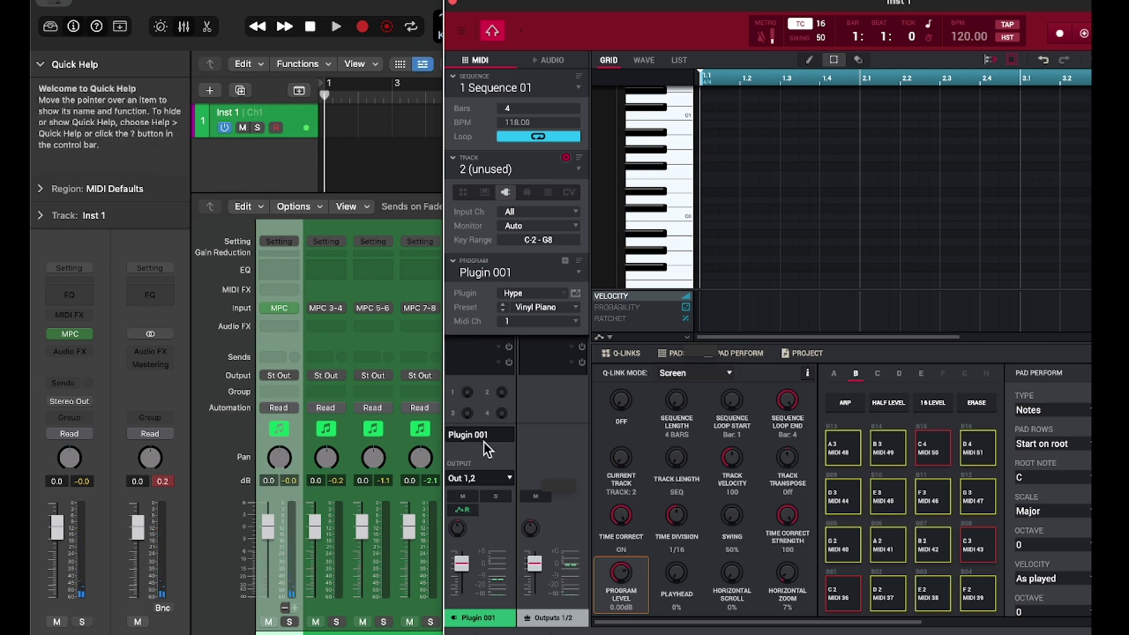
Step: Route the Plugin 001 Hype piano program to Stereo Output Out 9,10
left_click(502, 478)
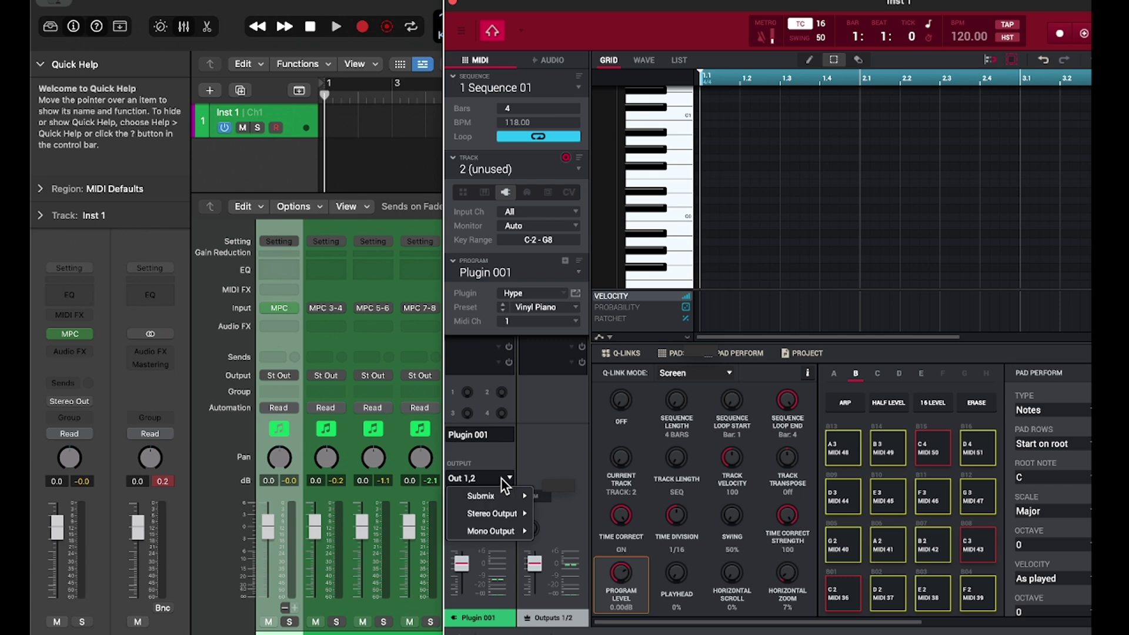
mouse_move(494, 512)
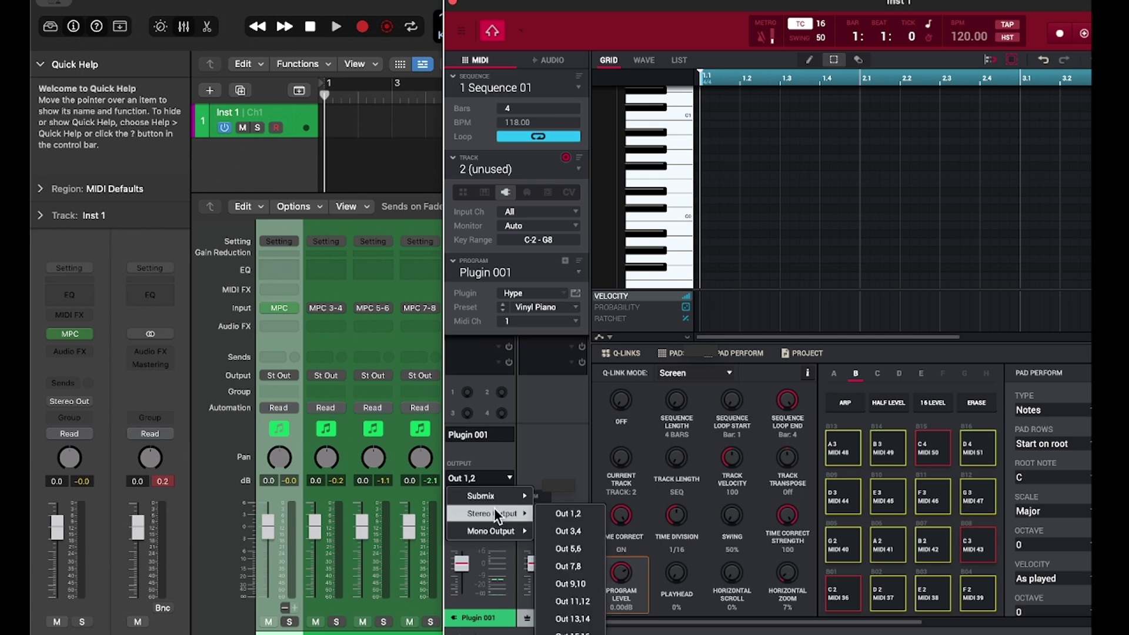
left_click(587, 585)
left_click_drag(584, 7, 824, 3)
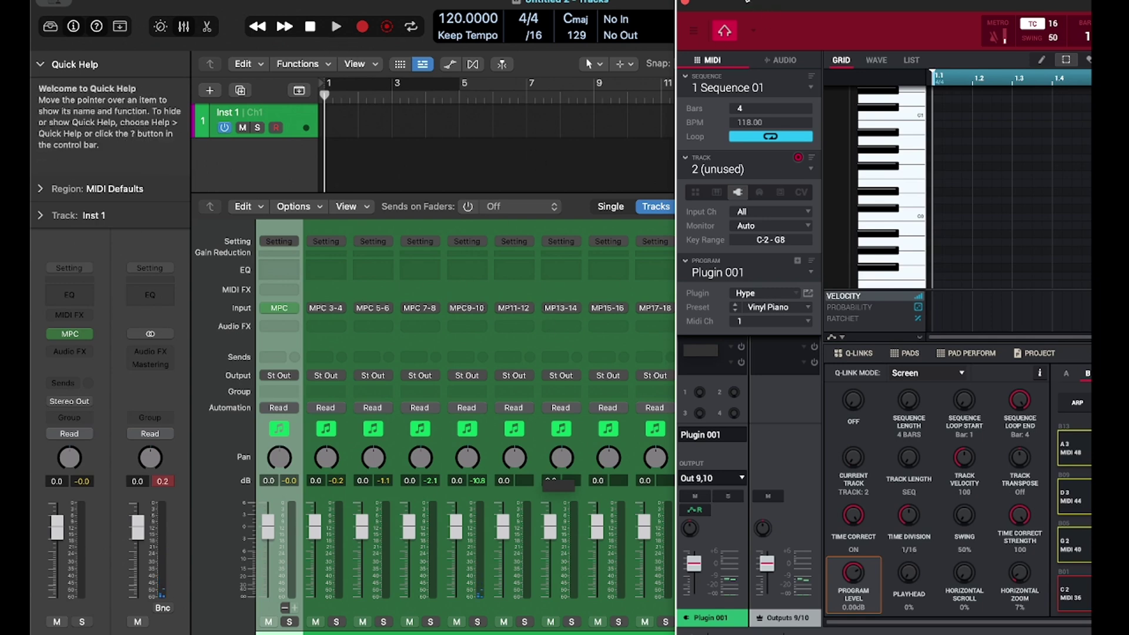
Step: Create tracks Aux 1–15 from all selected MPC output strips, then hide the Mixer
left_click_drag(747, 2, 671, 1)
left_click(610, 3)
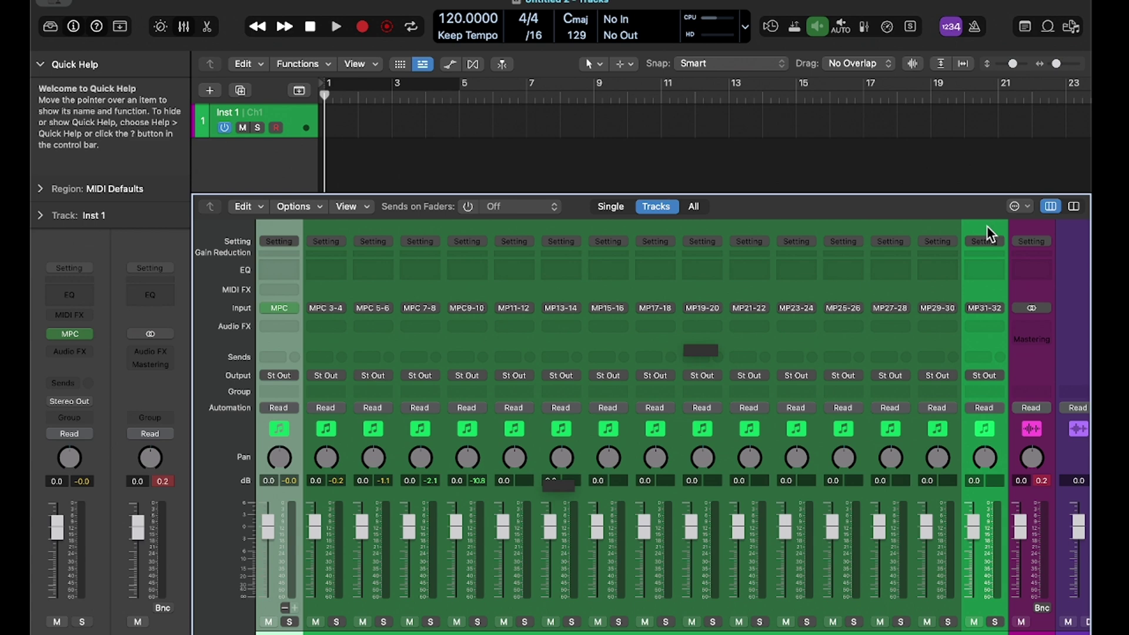
left_click_drag(988, 232, 283, 232)
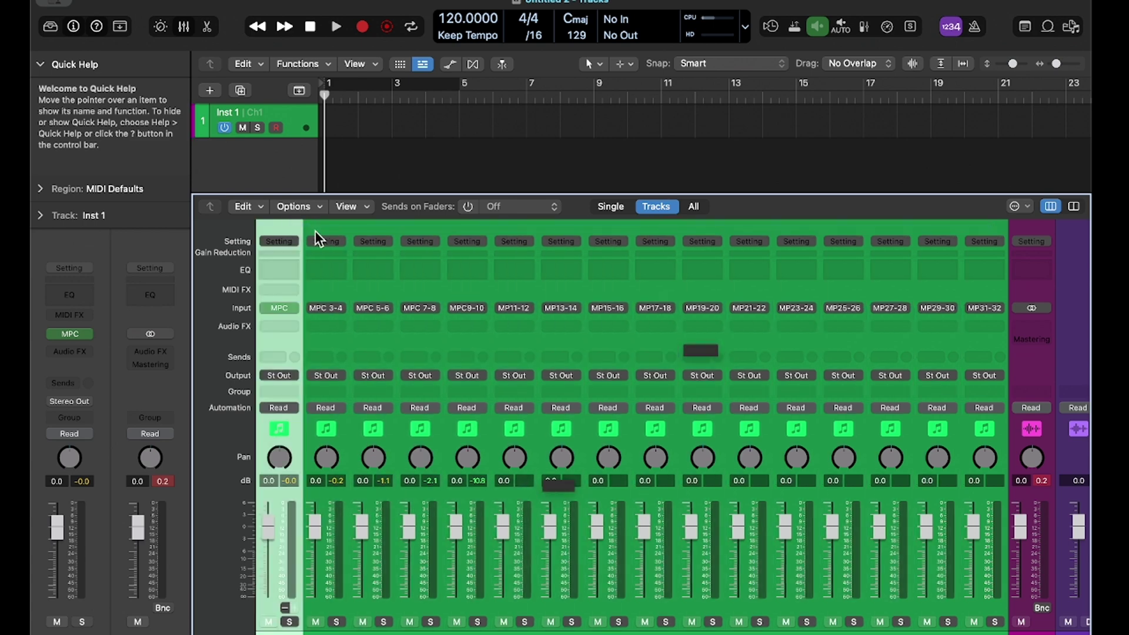
right_click(476, 233)
left_click(501, 234)
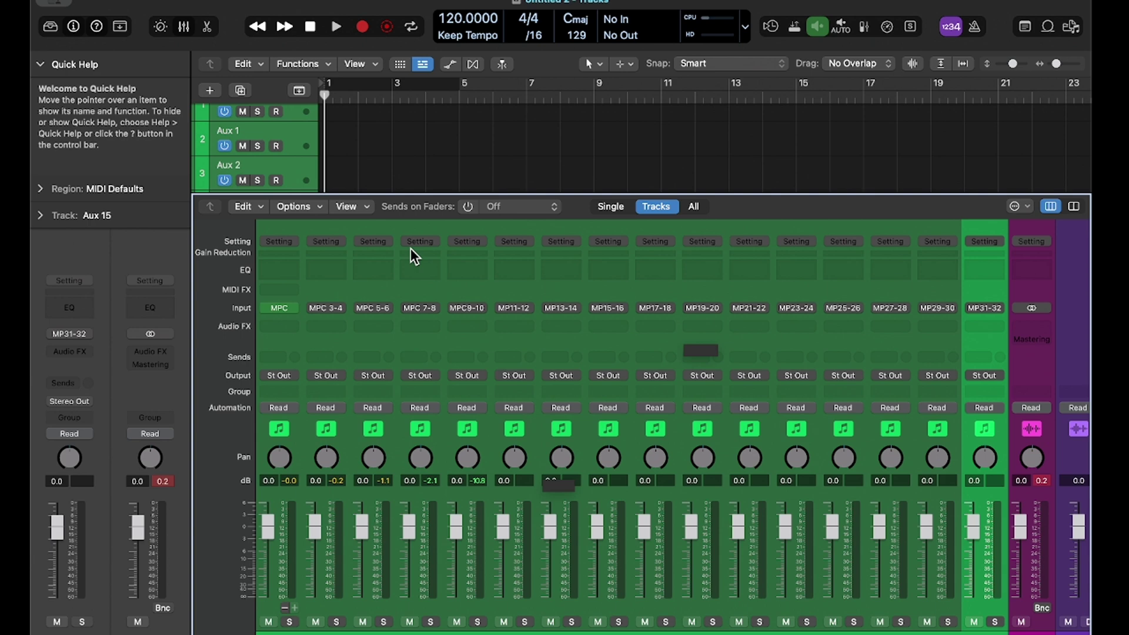
key("x")
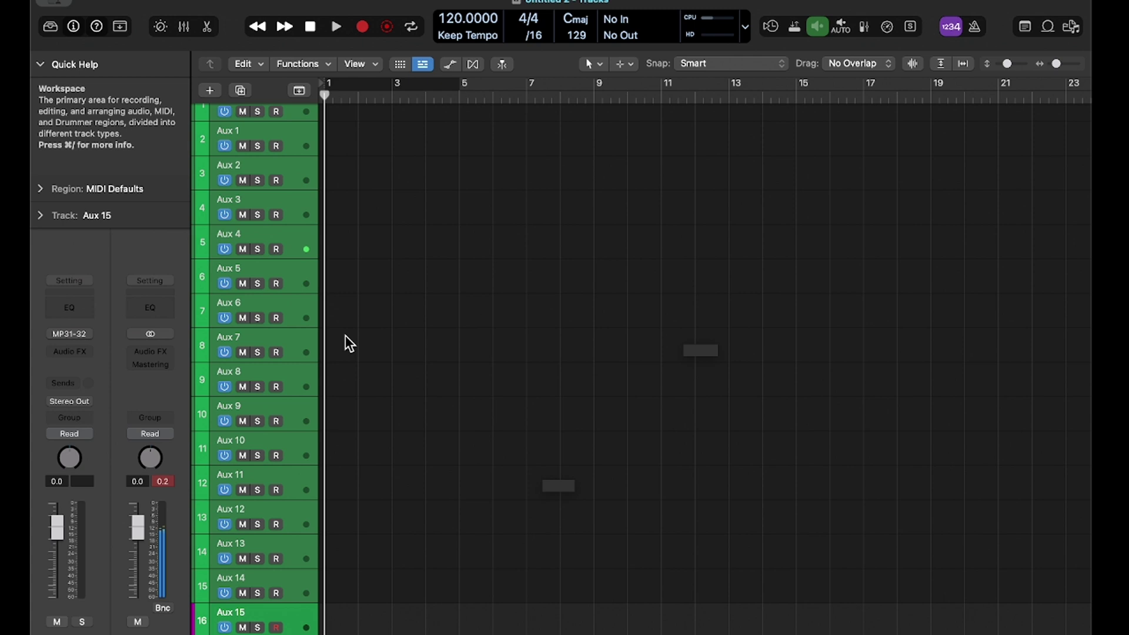
Step: Insert a Dynamics > Compressor on the Aux 4 track
left_click(301, 245)
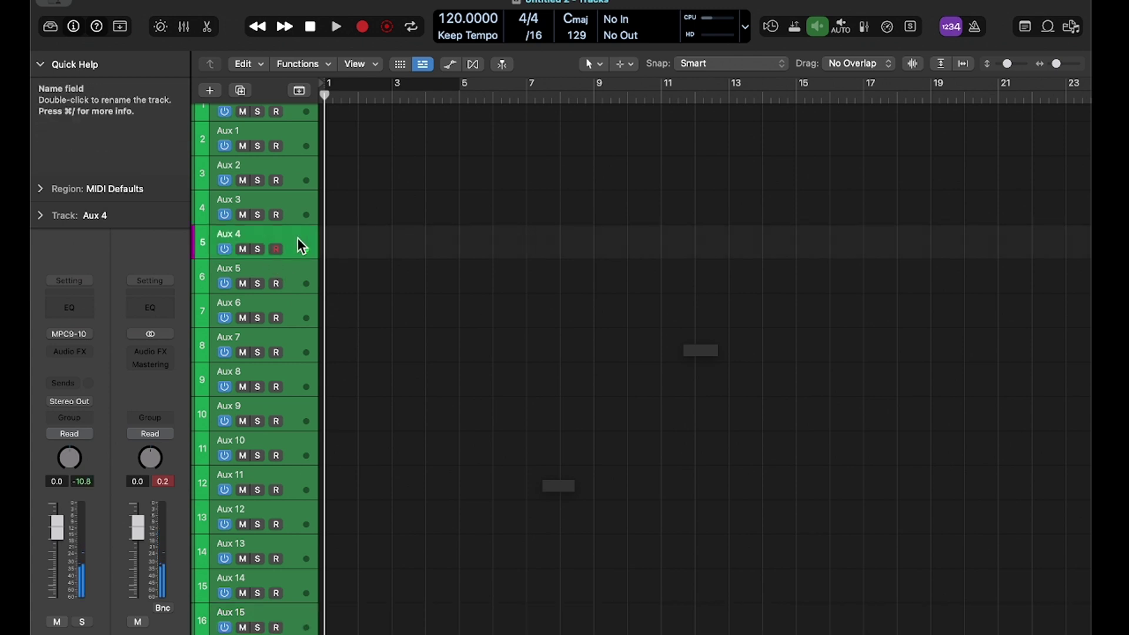
left_click(88, 351)
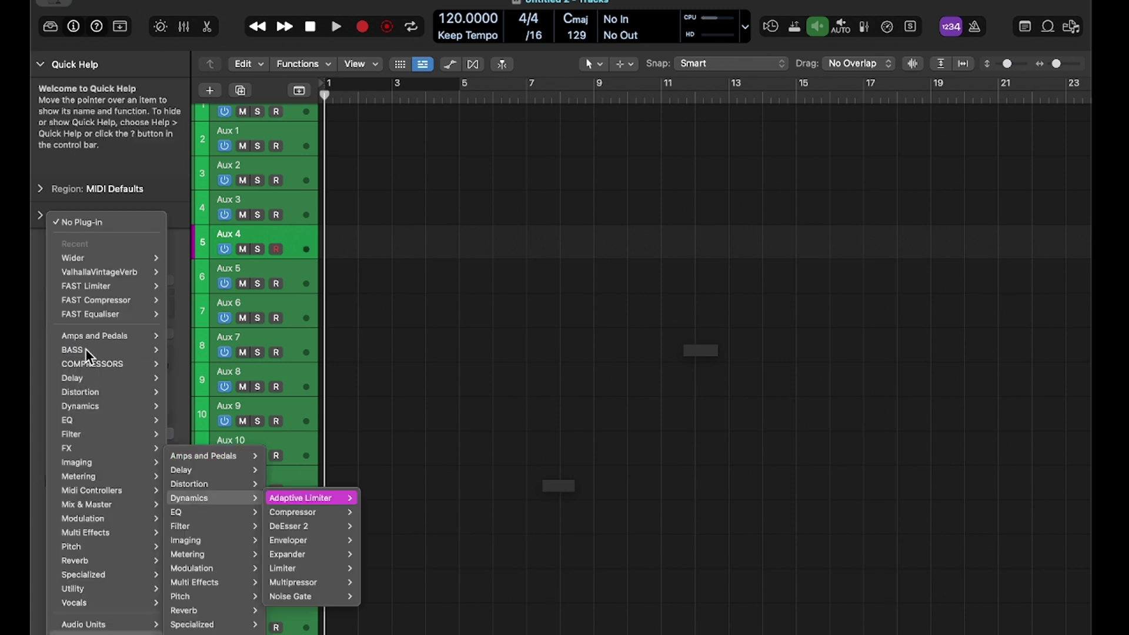
left_click(294, 498)
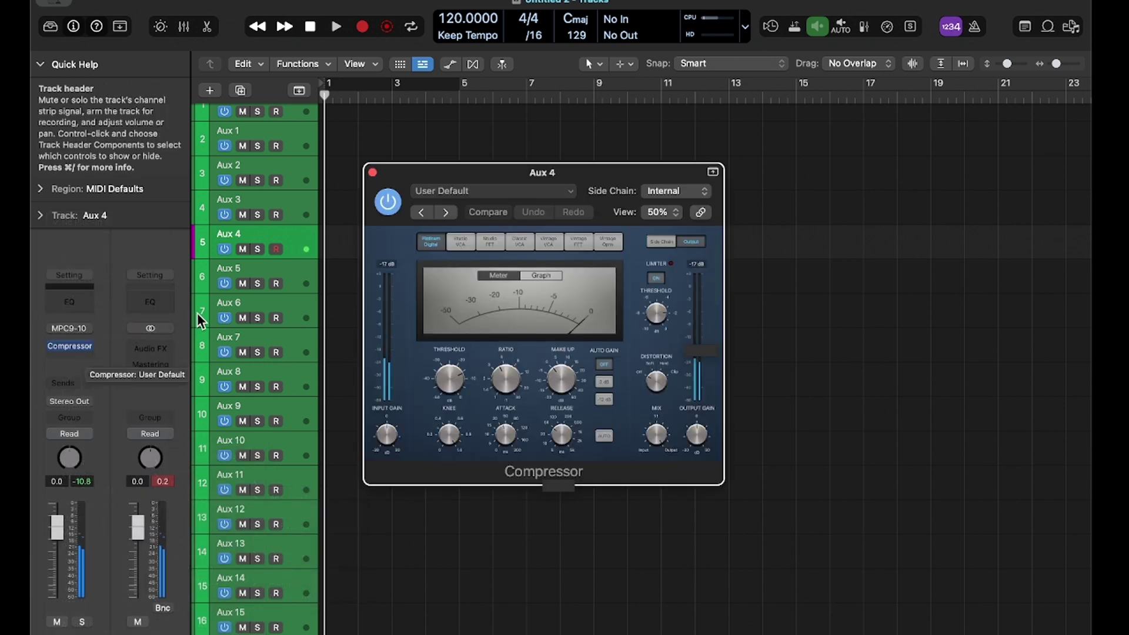
Step: Add a Channel EQ with the 02 Keyboards > Grand Piano EQ 01 preset and close both windows
left_click(77, 302)
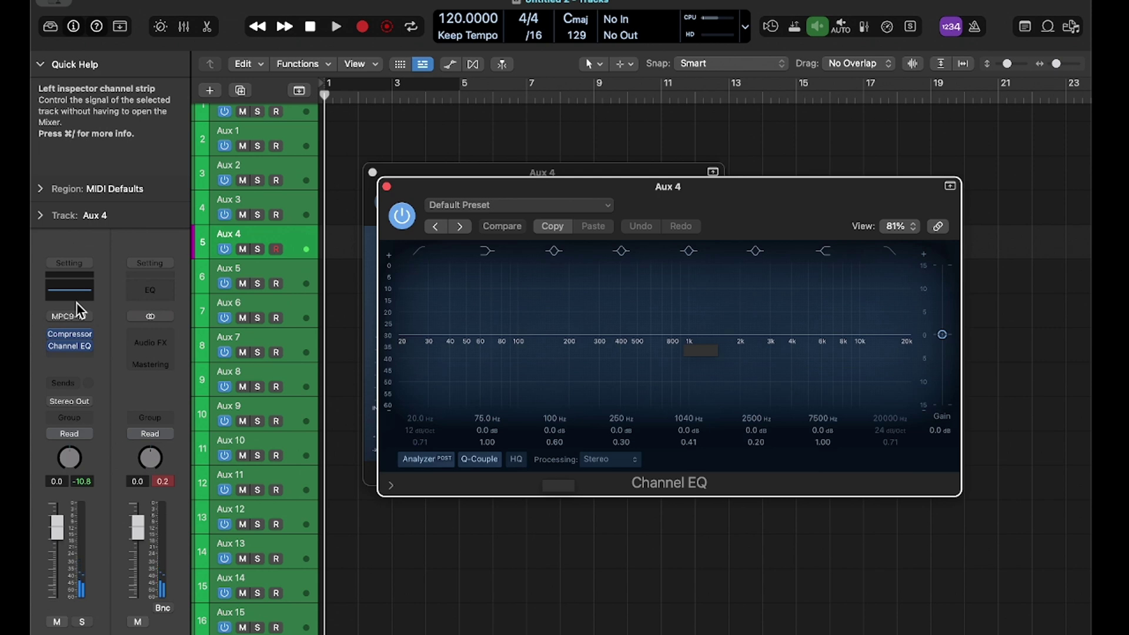
left_click(509, 203)
mouse_move(517, 511)
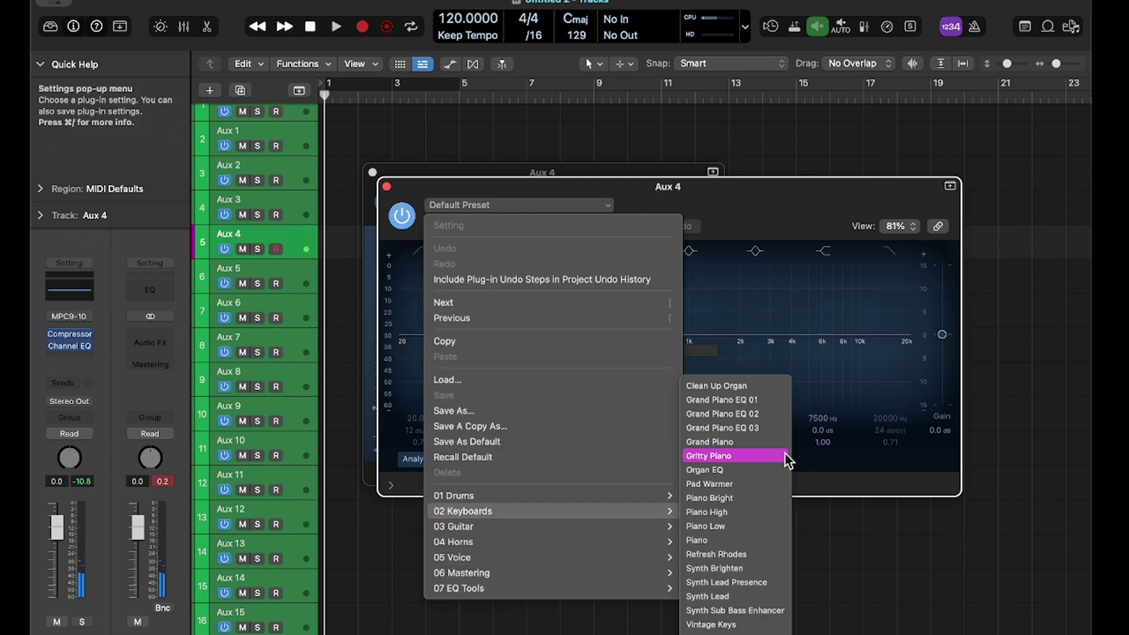
left_click(764, 401)
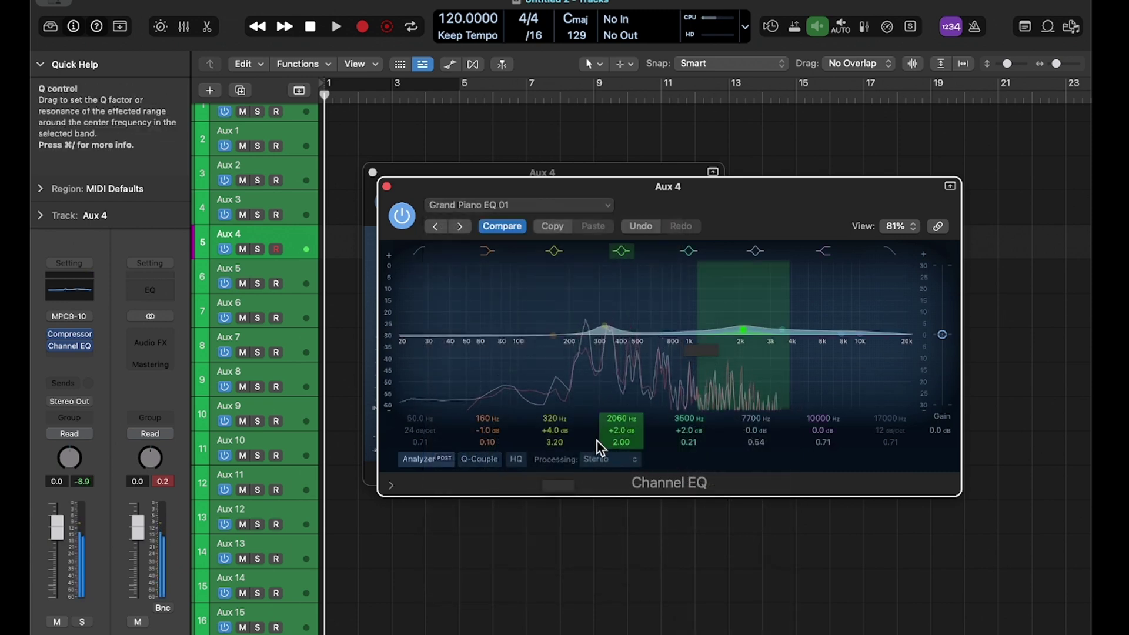
left_click(387, 186)
left_click(372, 172)
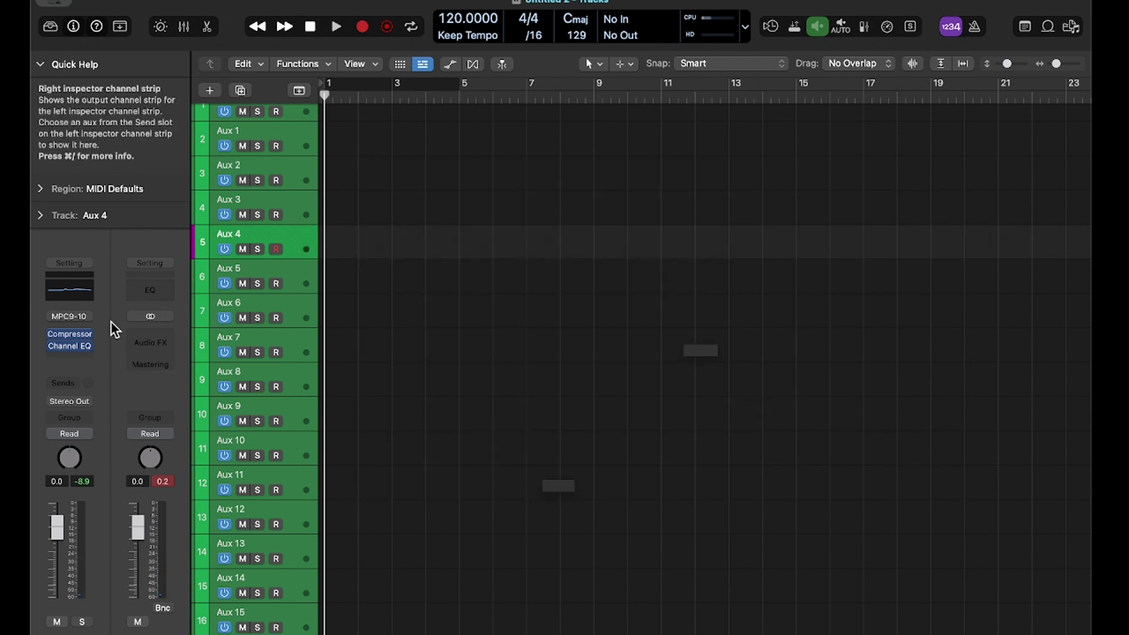
Step: Reopen the MPC on Inst 1 and confirm it is the Multi-Output (16xStereo) version
scroll(289, 160, "up", 2)
left_click(294, 124)
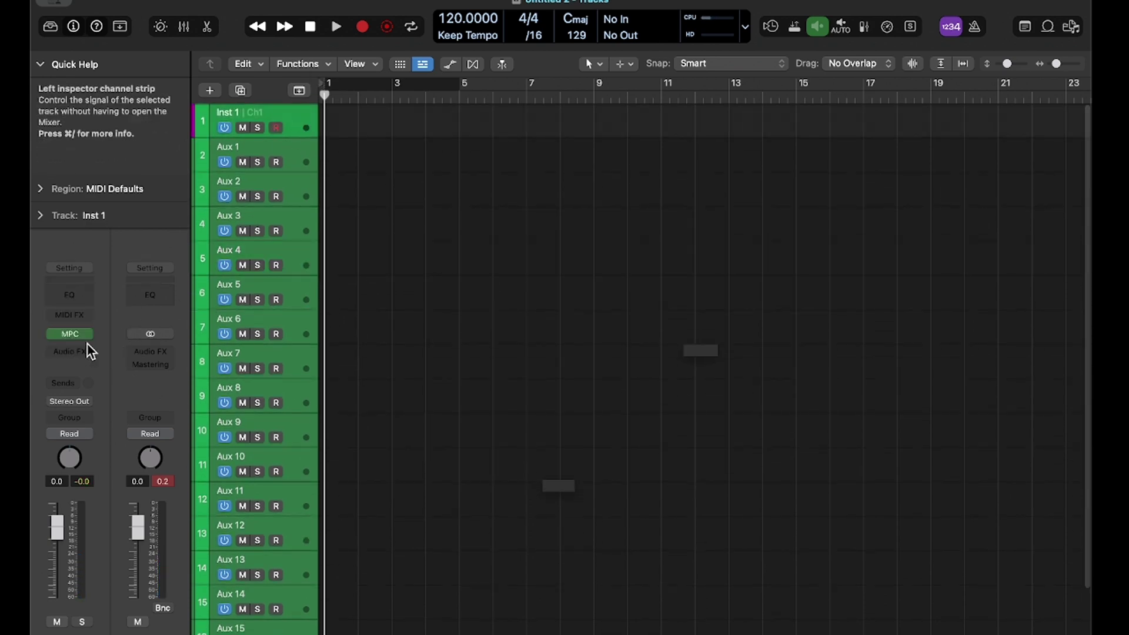
left_click(70, 335)
left_click_drag(903, 5, 492, 6)
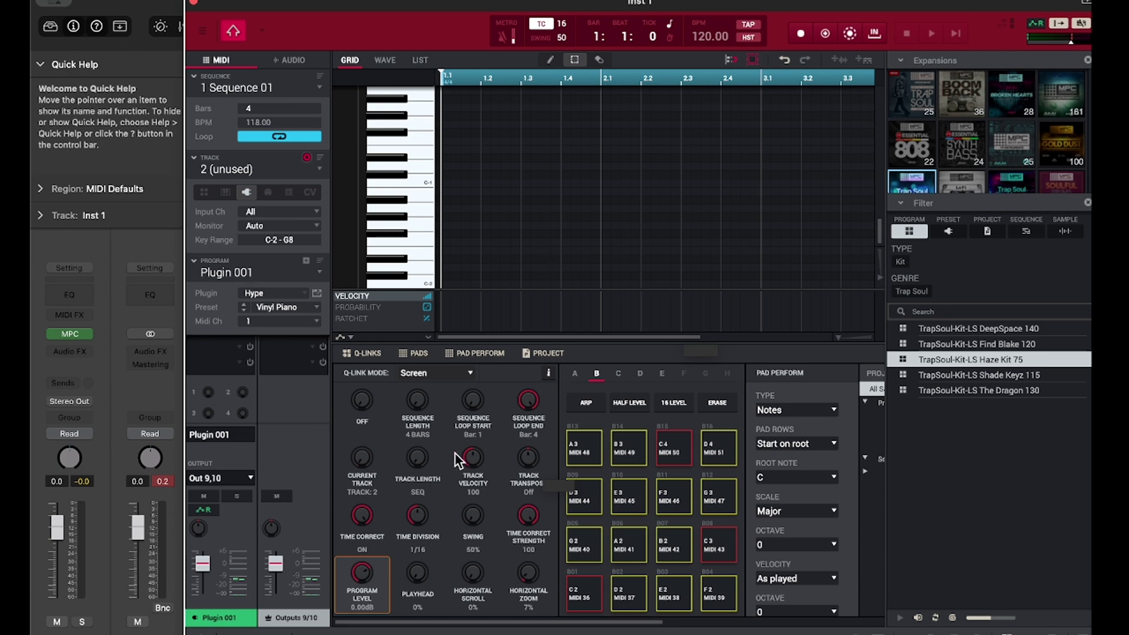
left_click_drag(341, 7, 713, 7)
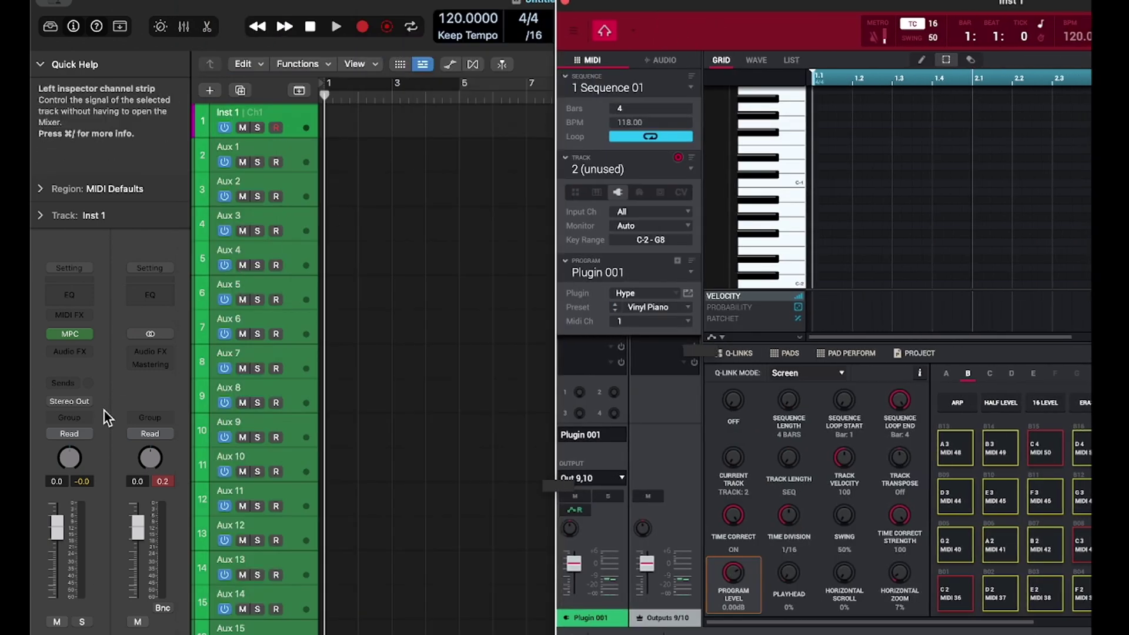
left_click(89, 334)
mouse_move(235, 335)
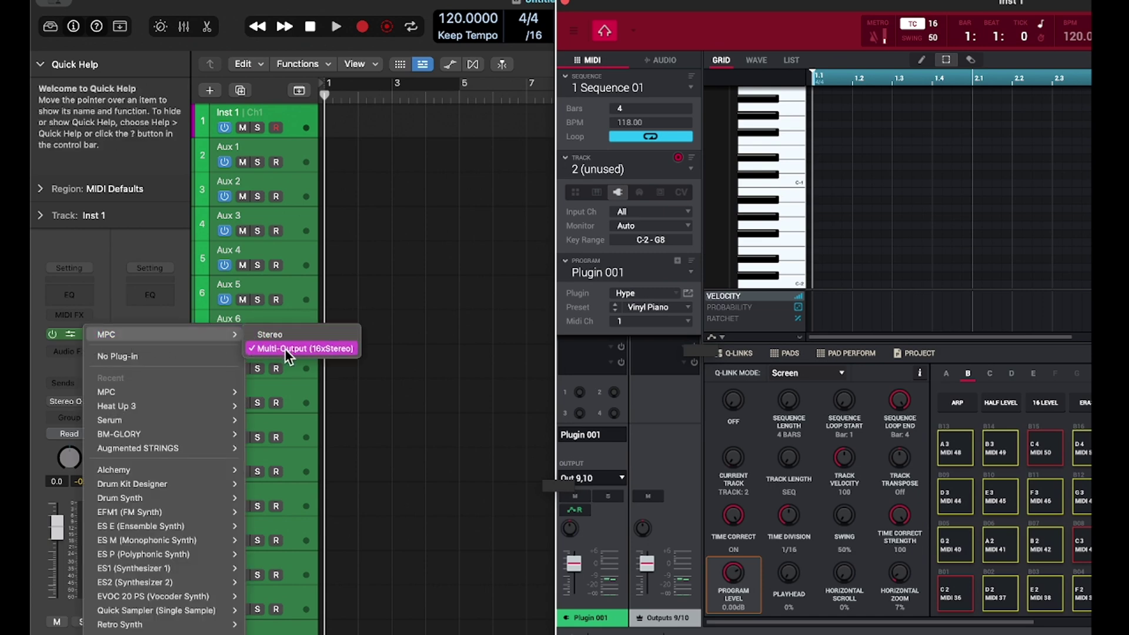
left_click(897, 6)
left_click_drag(900, 7, 550, 6)
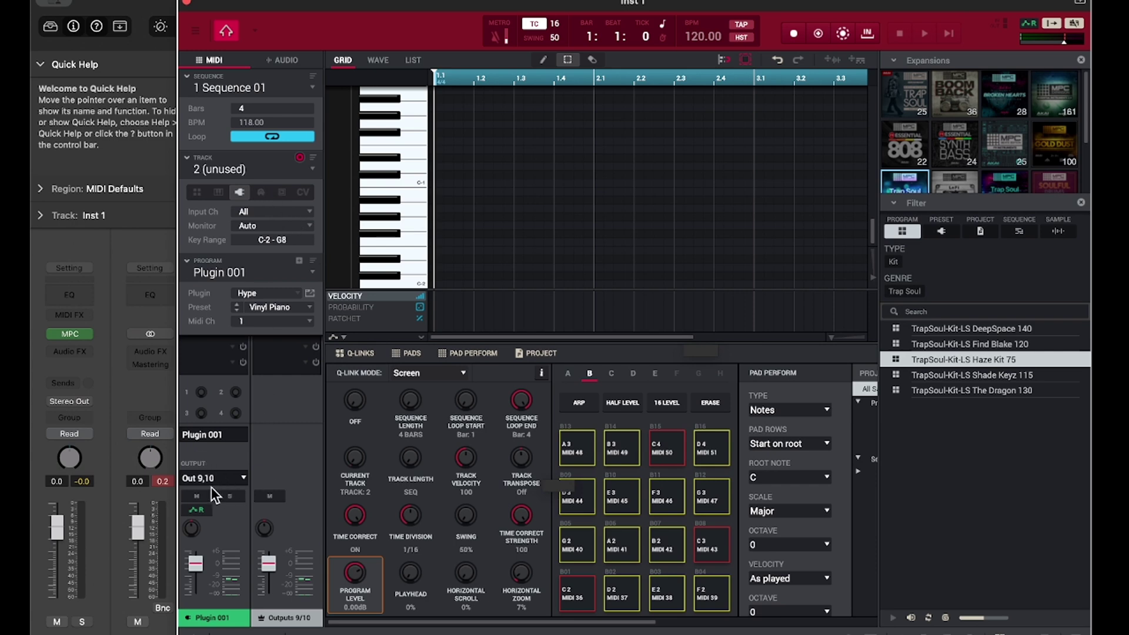
Step: Confirm the Vinyl Piano program still outputs to Out 9,10
left_click(248, 478)
mouse_move(232, 507)
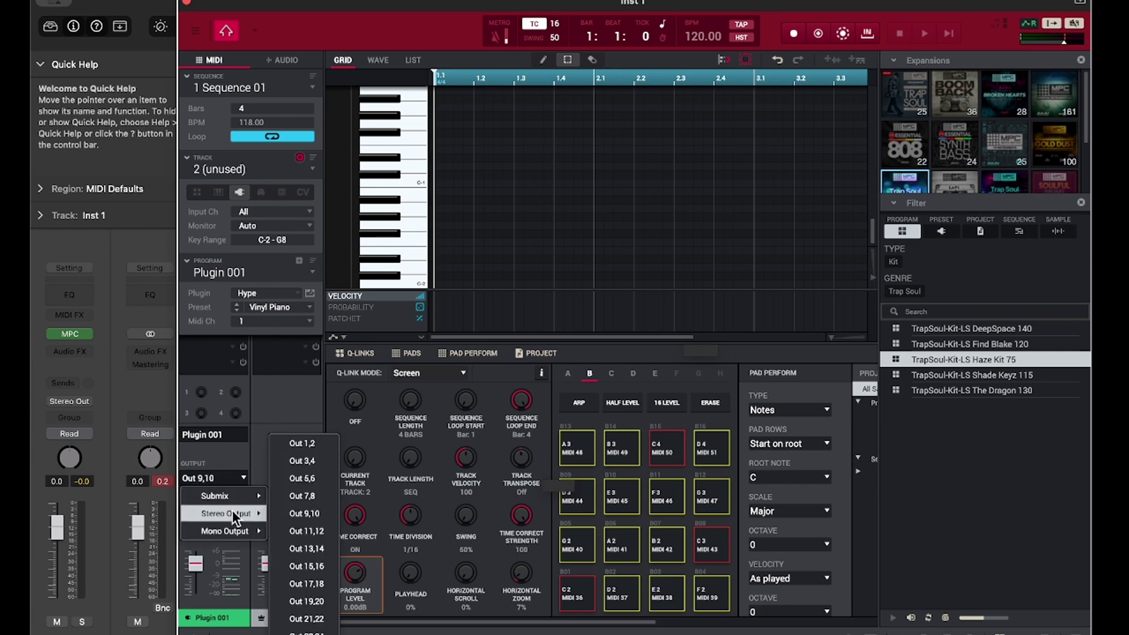
scroll(302, 612, "down", 3)
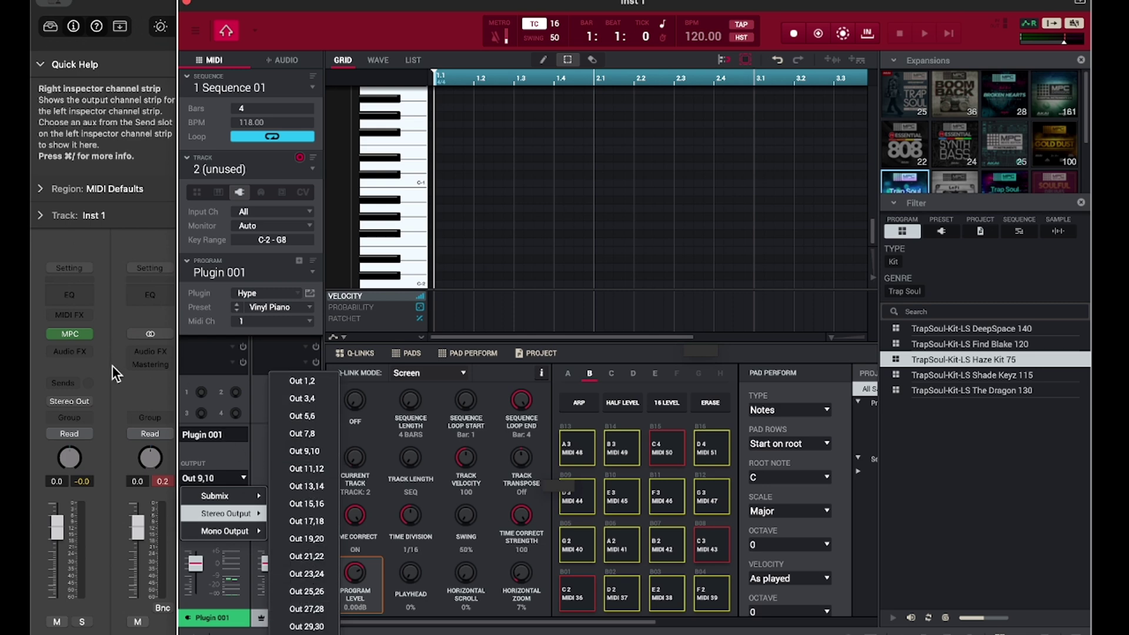
left_click_drag(343, 4, 693, 11)
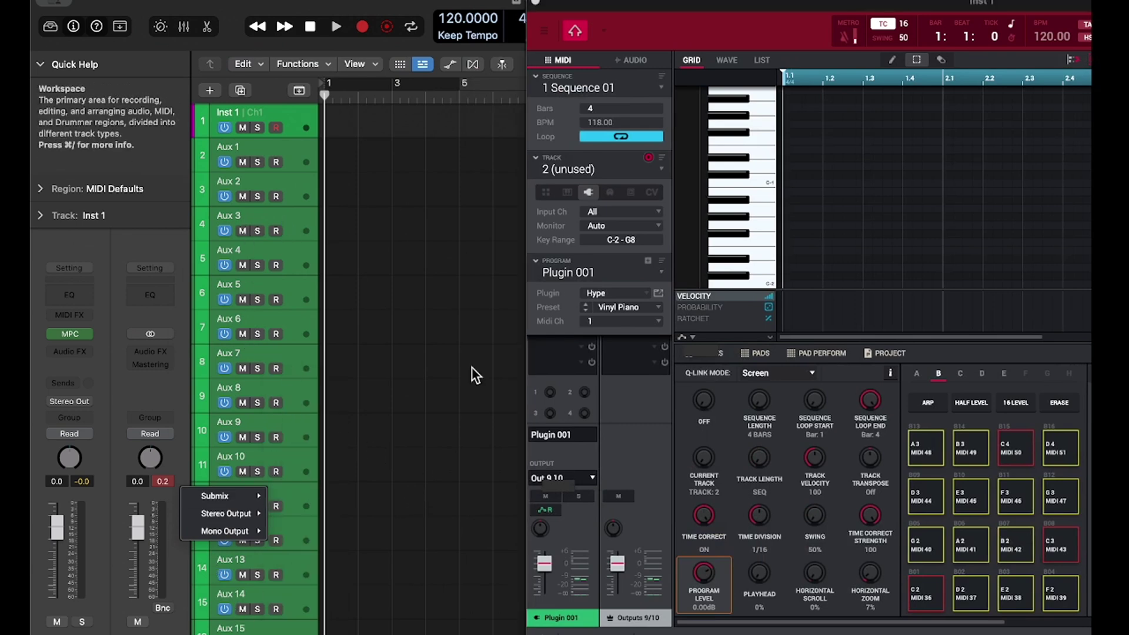
left_click_drag(974, 3, 628, 10)
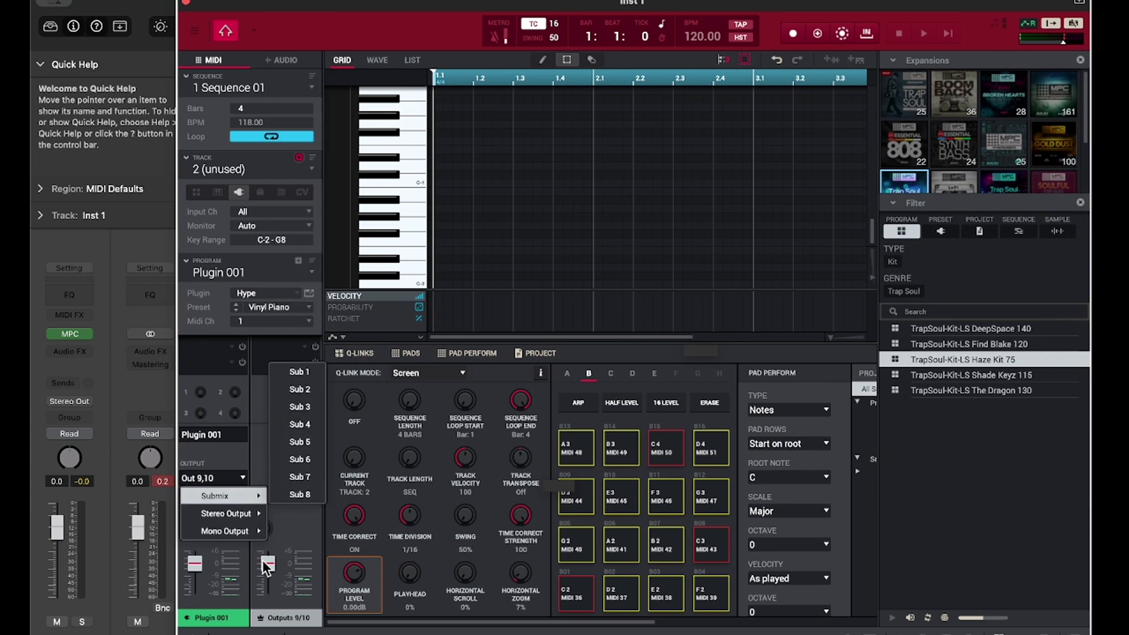
left_click(251, 479)
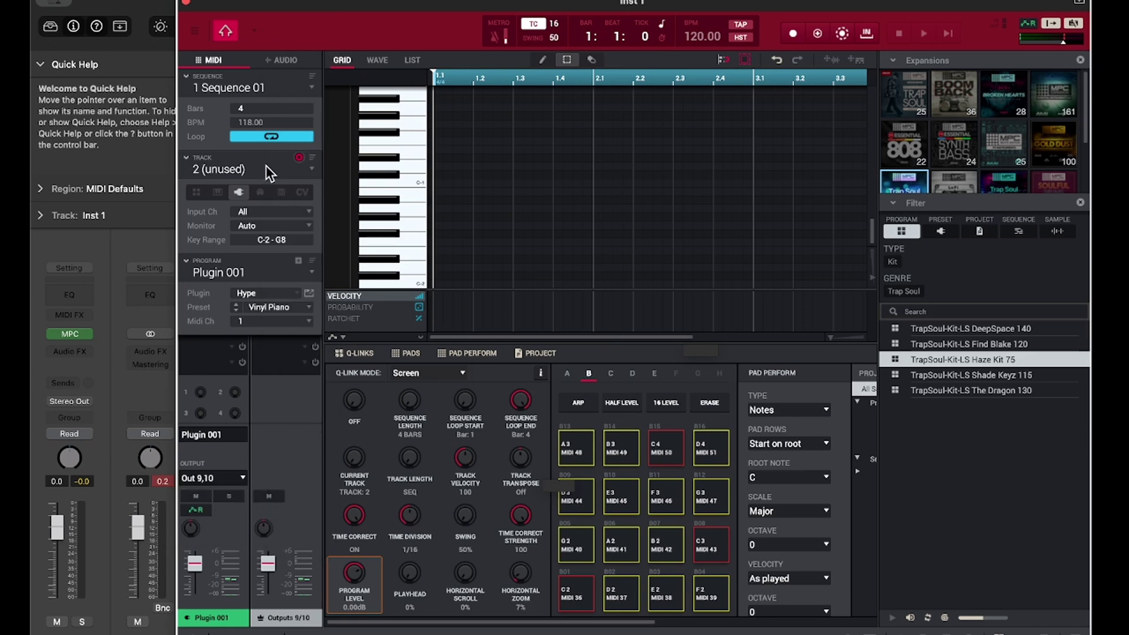
left_click_drag(340, 3, 474, 16)
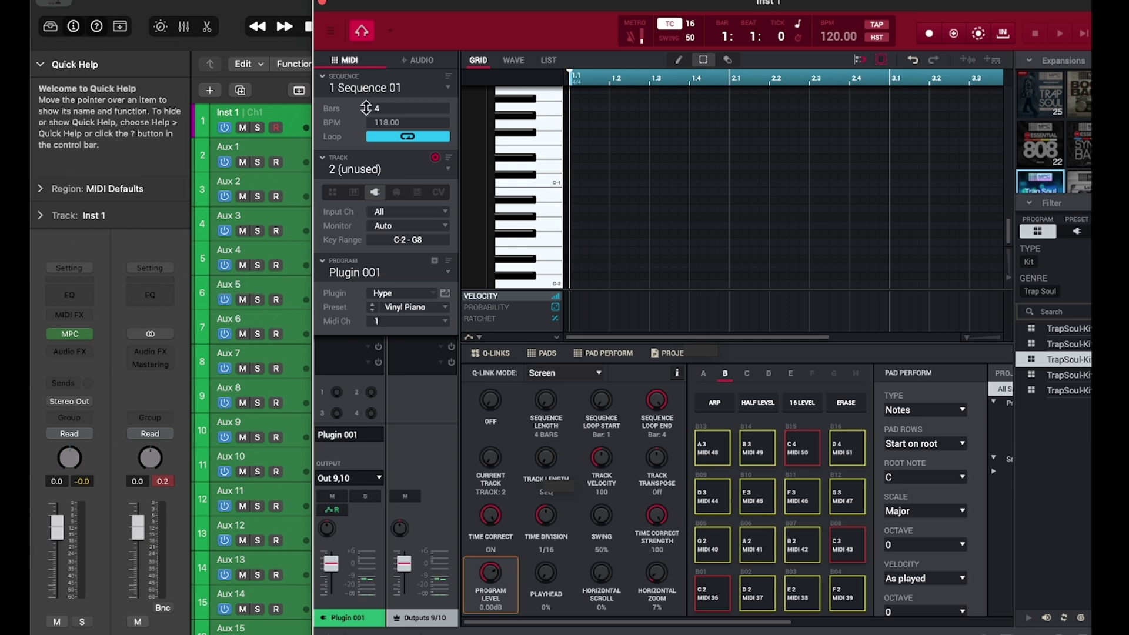
left_click_drag(418, 20, 432, 21)
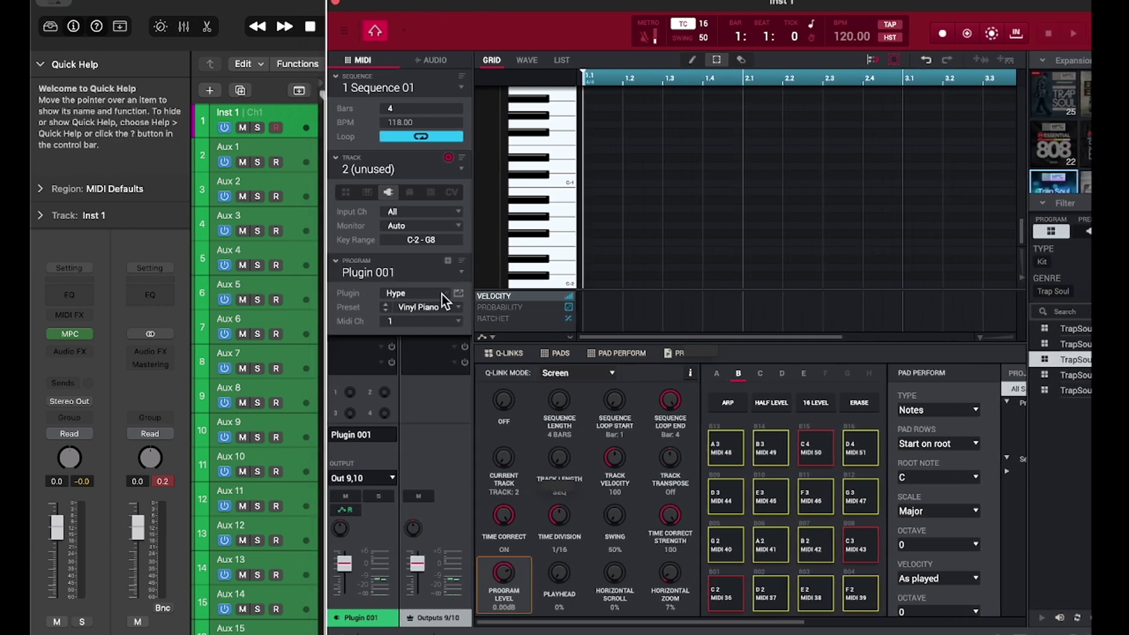
left_click_drag(500, 6, 646, 6)
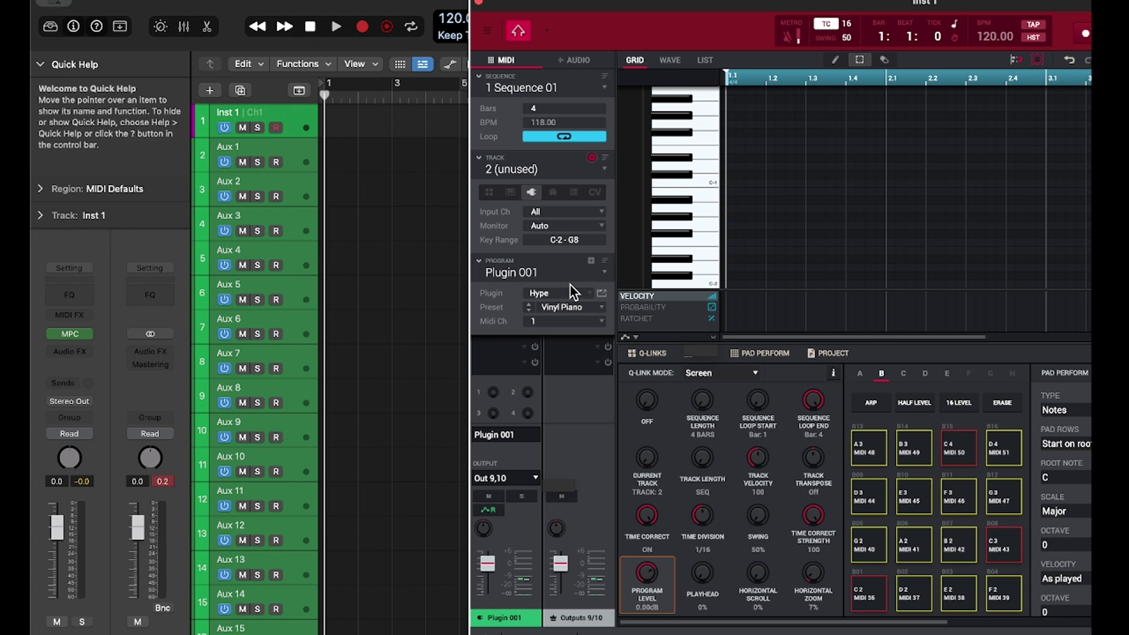
left_click_drag(860, 3, 511, 2)
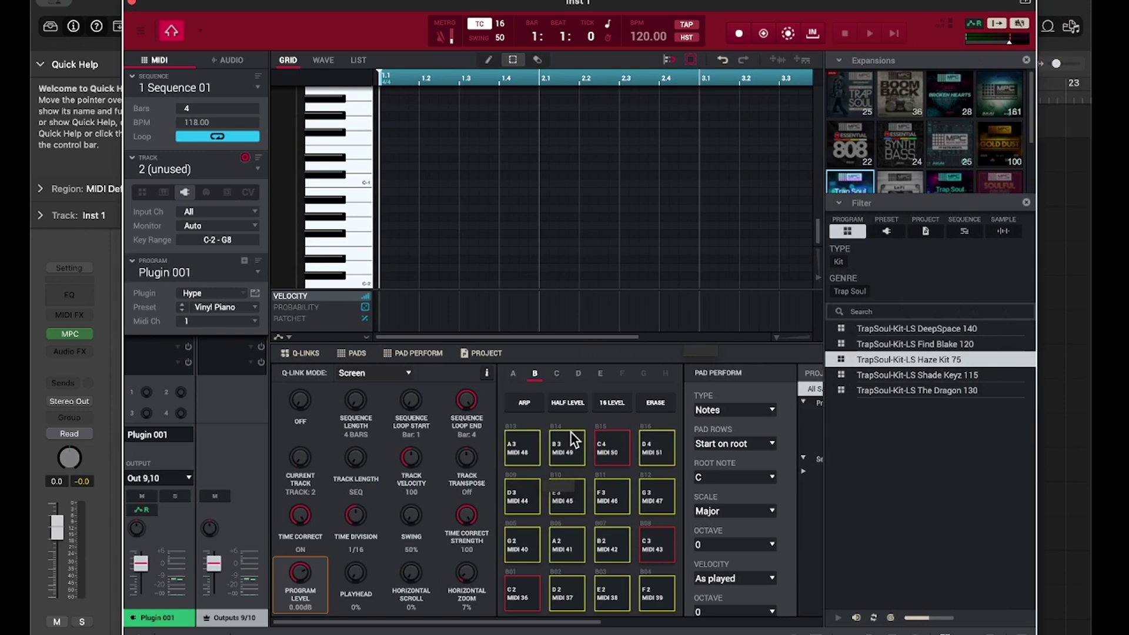